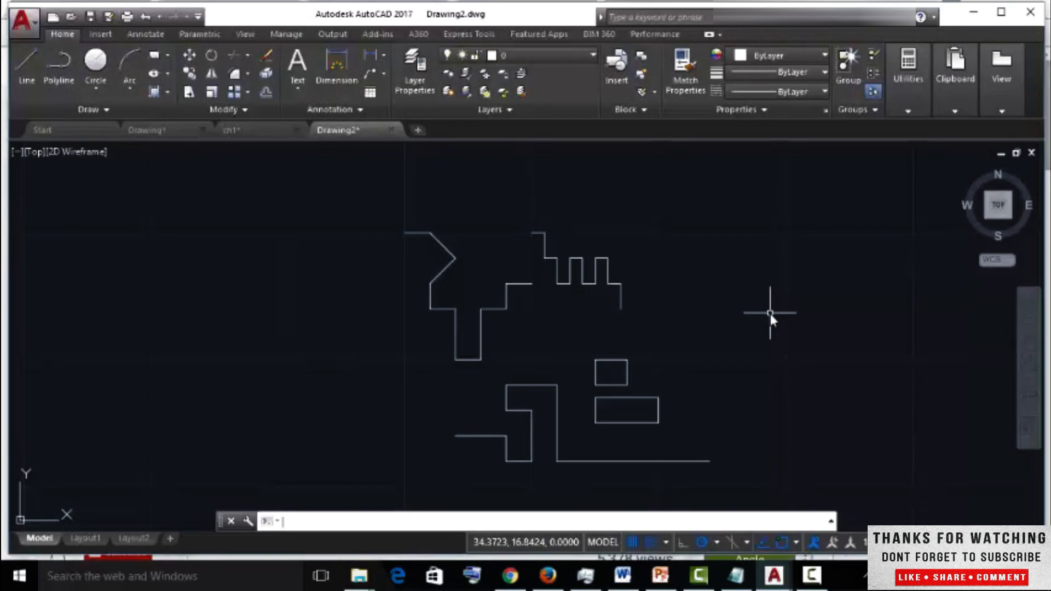
Toggle Ortho mode, leaving it off, and erase all the existing linework in the drawing.
{"action": "left_click", "coordinate": [683, 545]}
{"action": "left_click", "coordinate": [683, 545]}
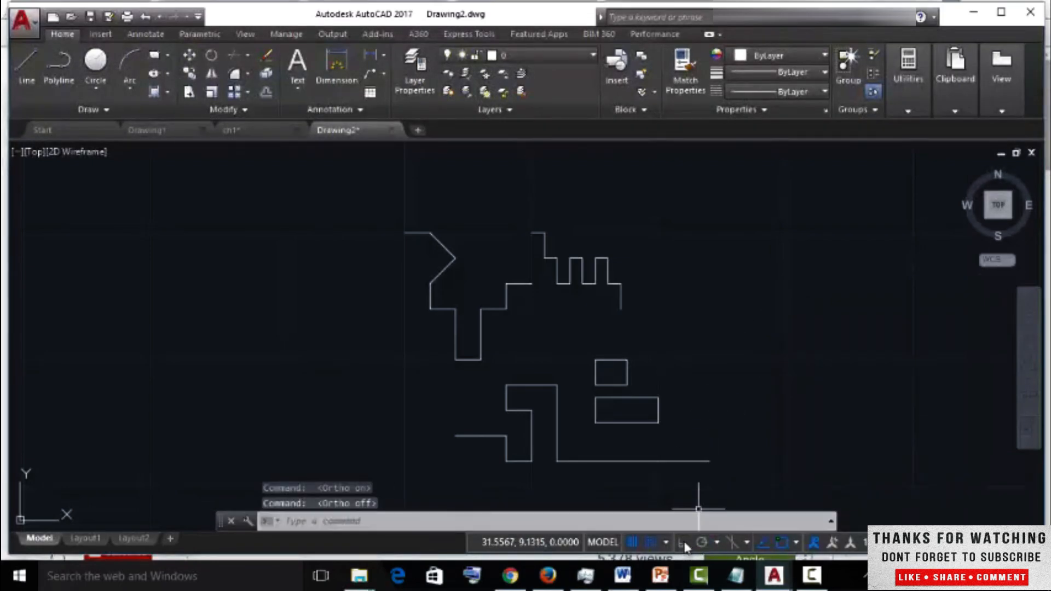
{"action": "left_click", "coordinate": [683, 544]}
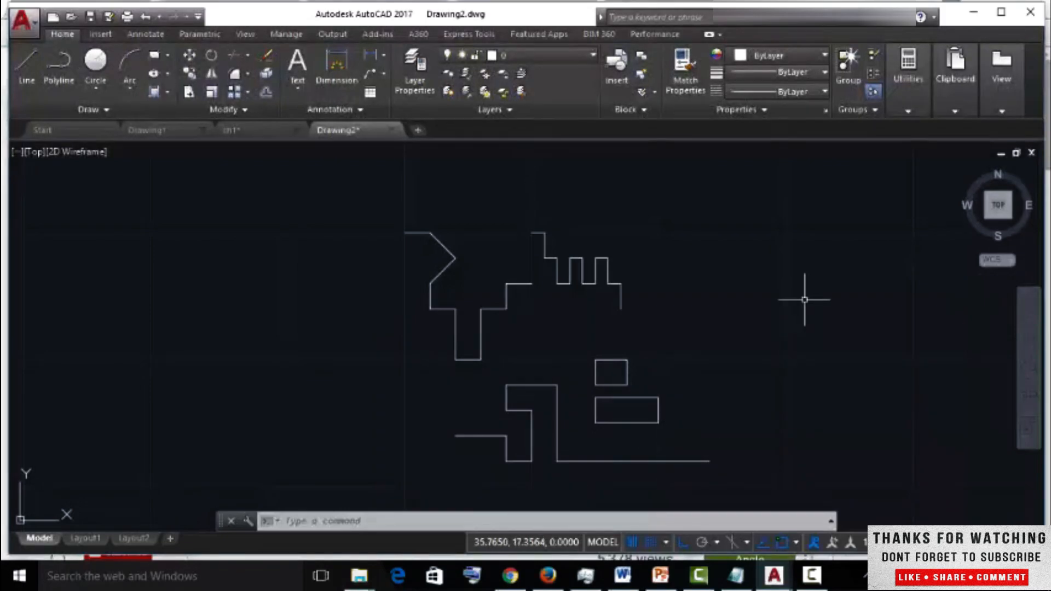
{"action": "left_click", "coordinate": [681, 543]}
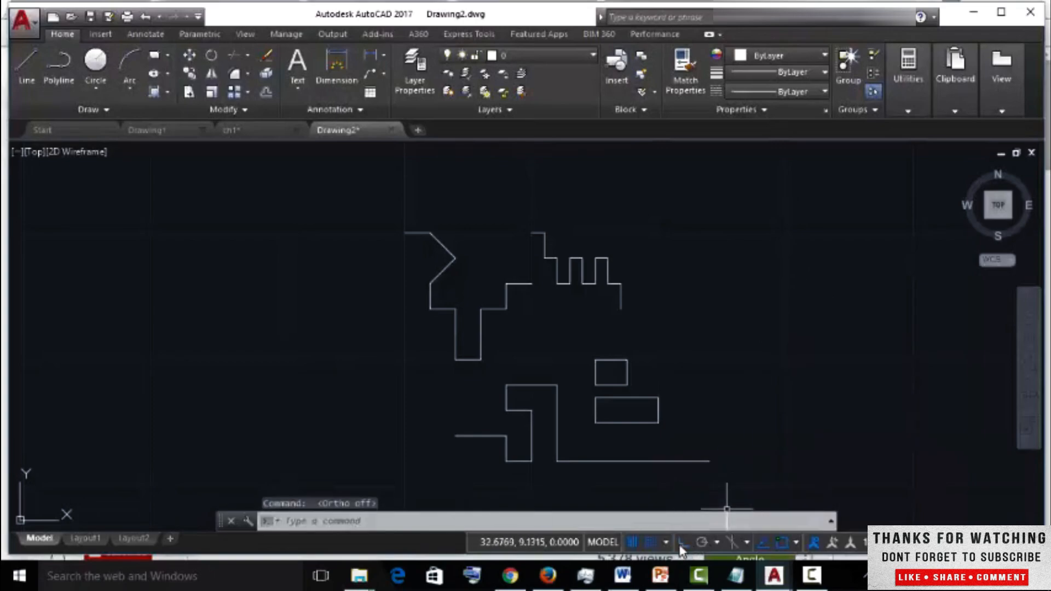
{"action": "mouse_move", "coordinate": [419, 187]}
{"action": "left_mouse_down"}
{"action": "mouse_move", "coordinate": [356, 305]}
{"action": "mouse_move", "coordinate": [535, 488]}
{"action": "mouse_move", "coordinate": [751, 393]}
{"action": "mouse_move", "coordinate": [638, 171]}
{"action": "mouse_move", "coordinate": [599, 185]}
{"action": "left_mouse_up"}
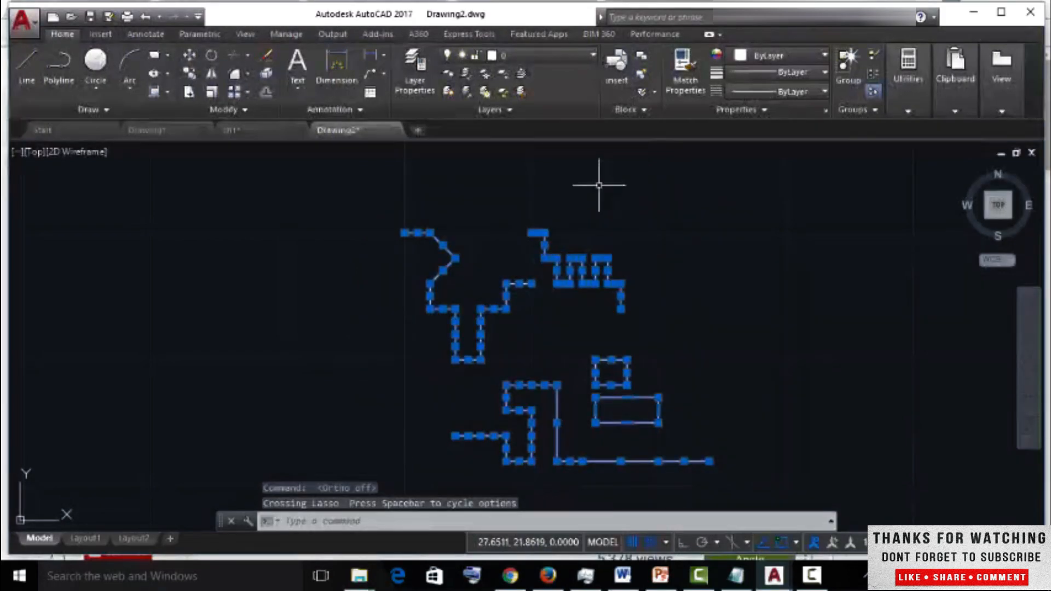
{"action": "key", "text": "Delete"}
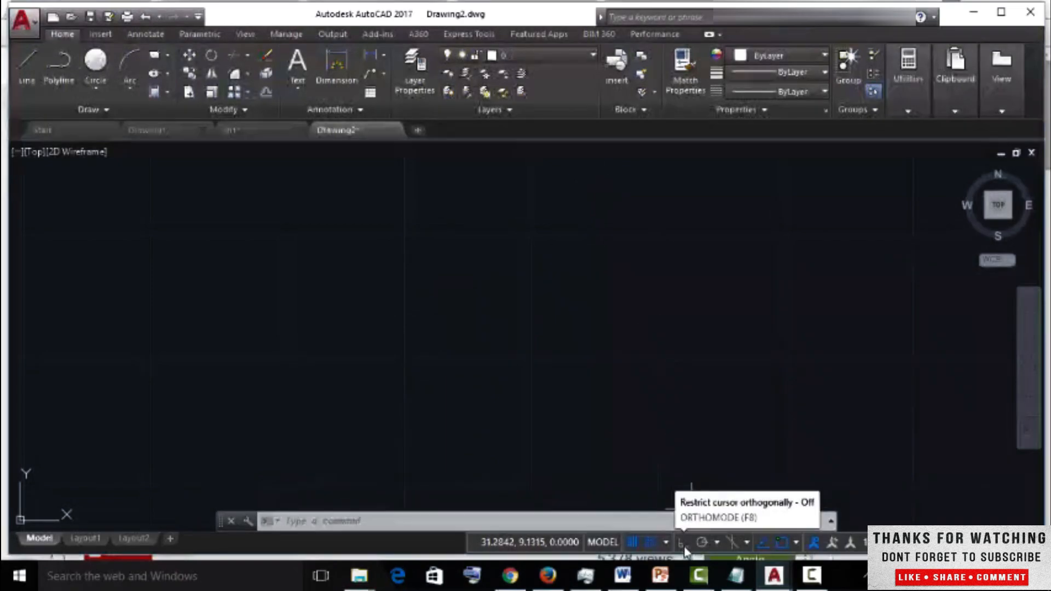
With Ortho off, draw a horizontal line from 20,20 in two collinear segments of 5 and 10 units.
{"action": "left_click", "coordinate": [26, 66]}
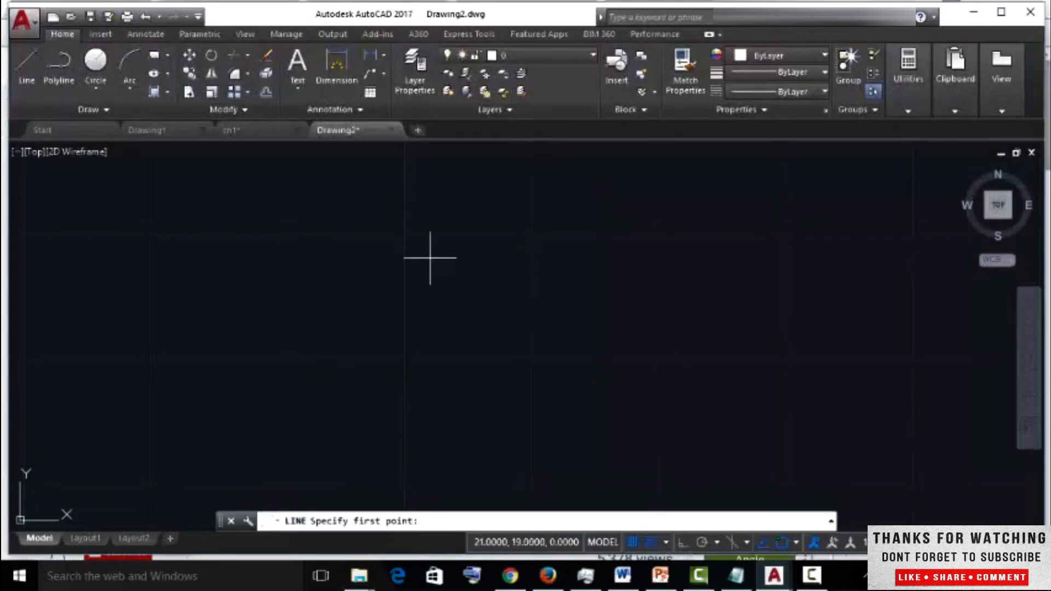
{"action": "left_click", "coordinate": [405, 232]}
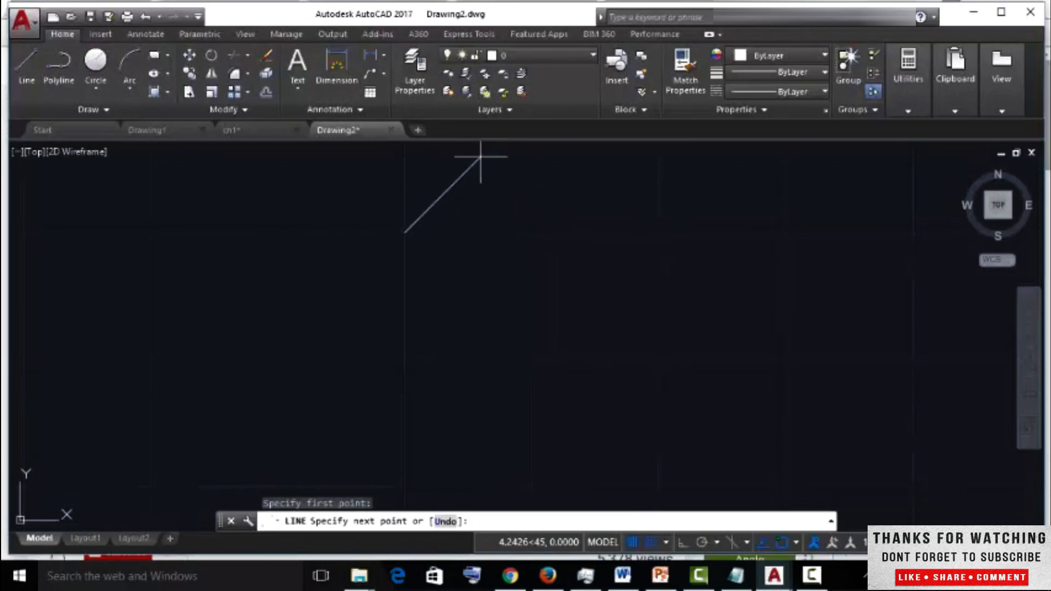
{"action": "left_click", "coordinate": [531, 233]}
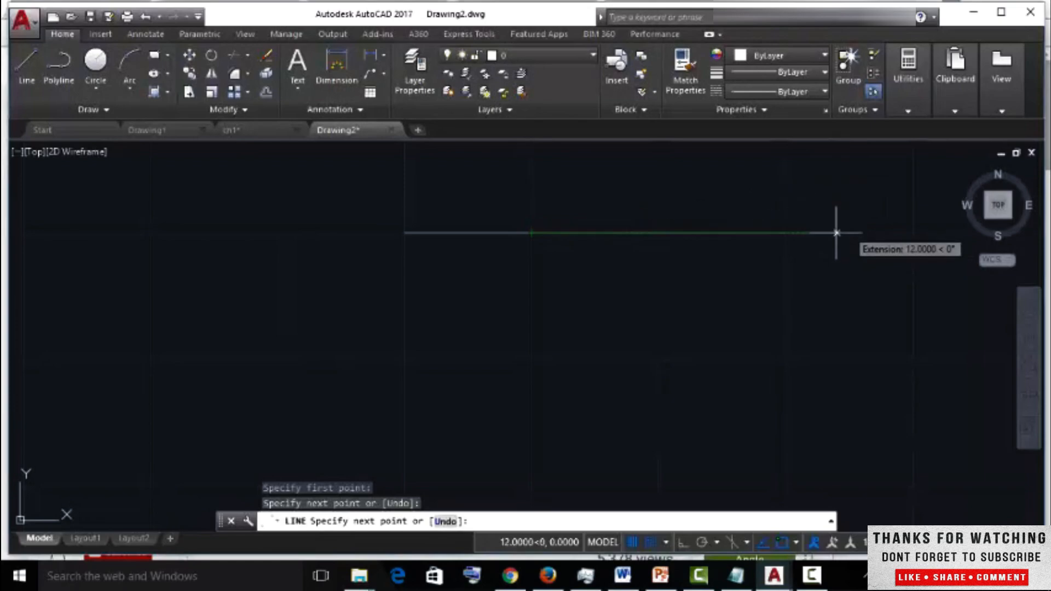
{"action": "left_click", "coordinate": [786, 233]}
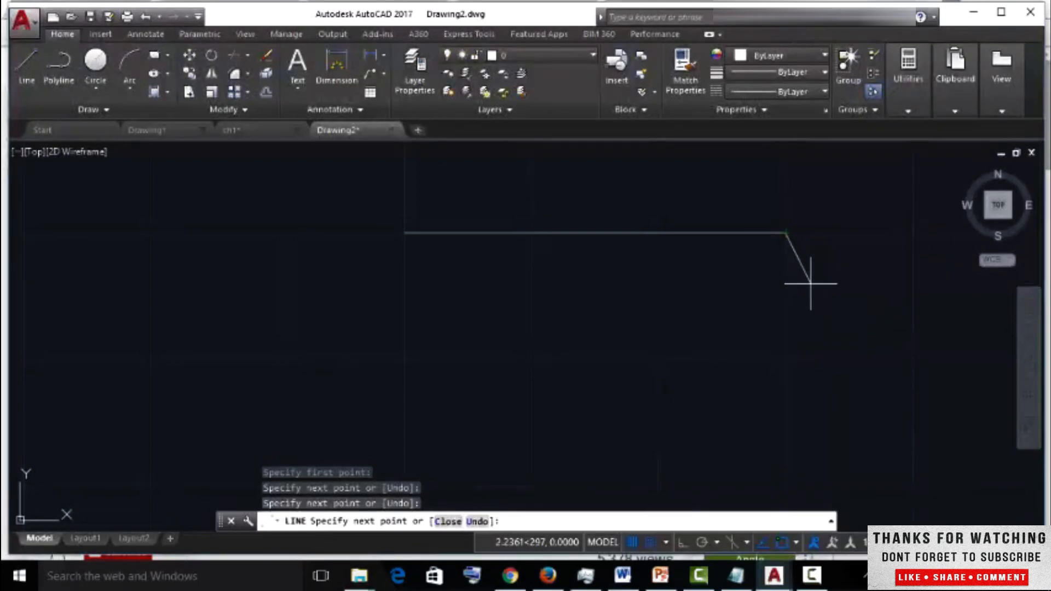
{"action": "key", "text": "Escape"}
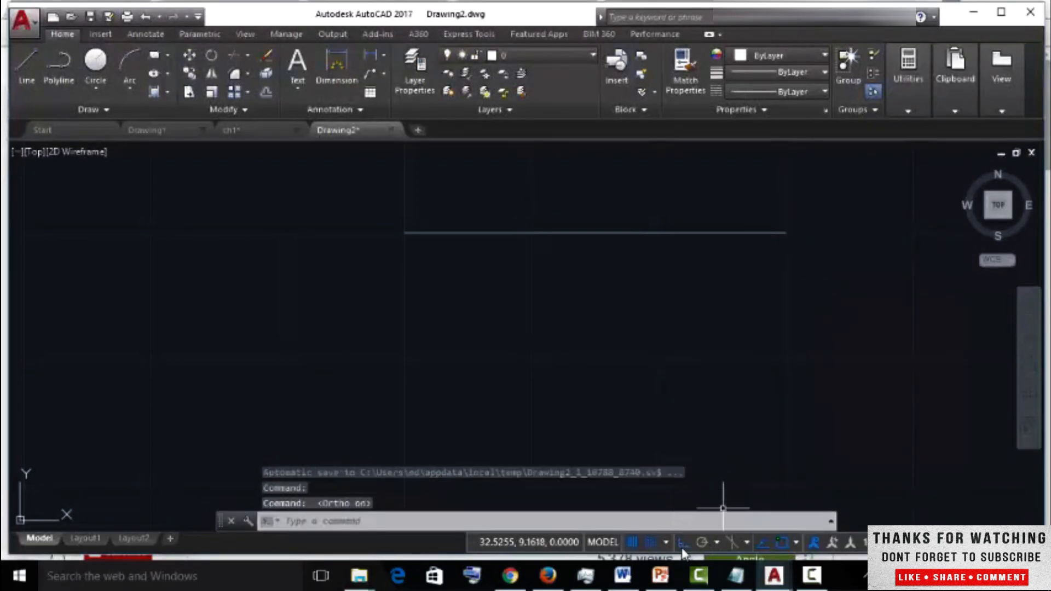
With Ortho on, draw connected lines from 20,15: 15 units horizontally to the right, 5 units down and 9 units back up.
{"action": "left_click", "coordinate": [26, 65]}
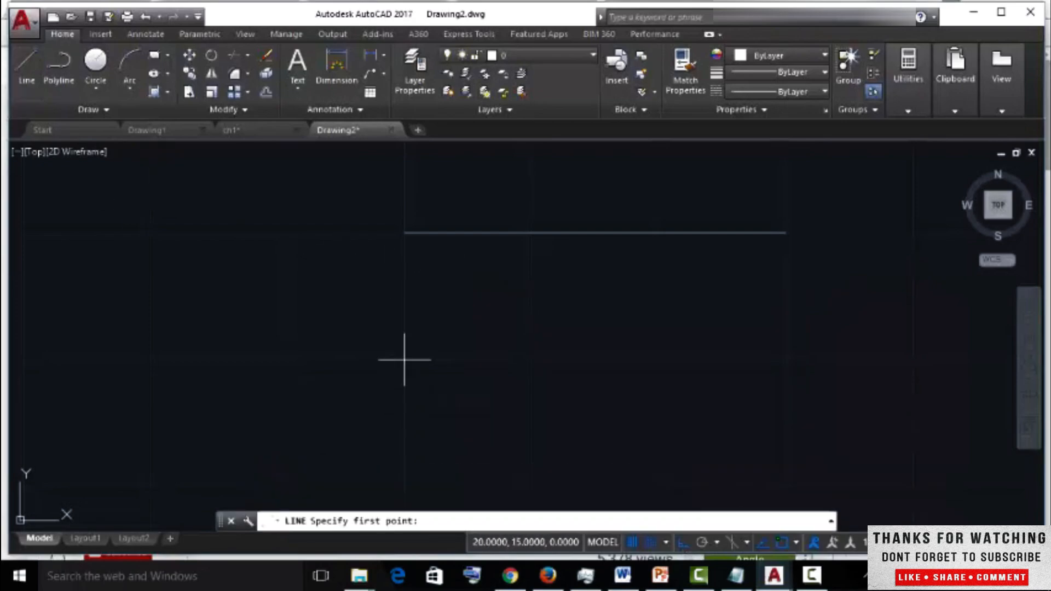
{"action": "left_click", "coordinate": [404, 359]}
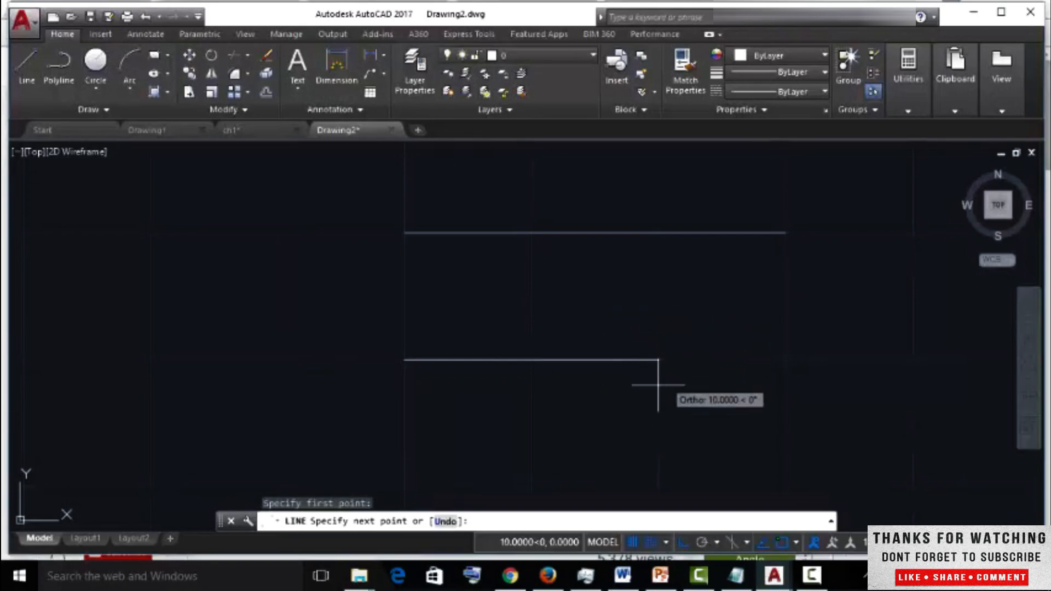
{"action": "left_click", "coordinate": [786, 360]}
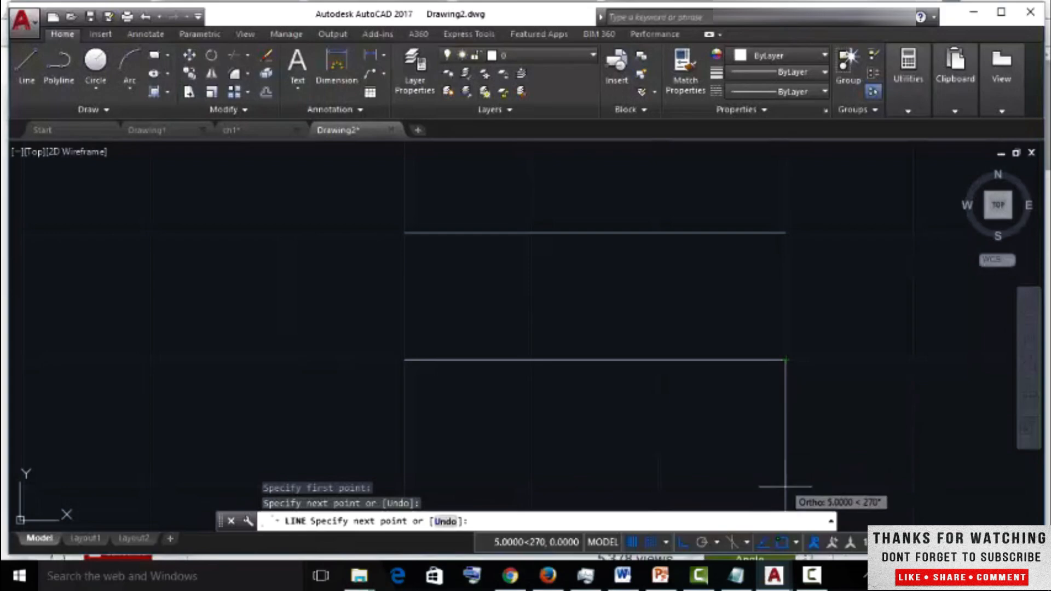
{"action": "left_click", "coordinate": [786, 463]}
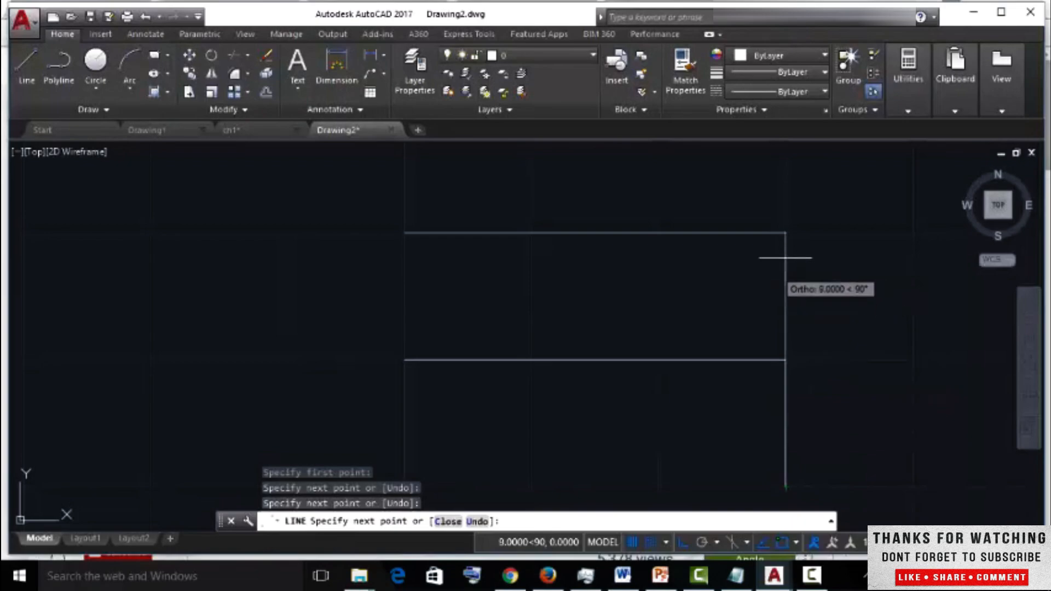
{"action": "left_click", "coordinate": [786, 233]}
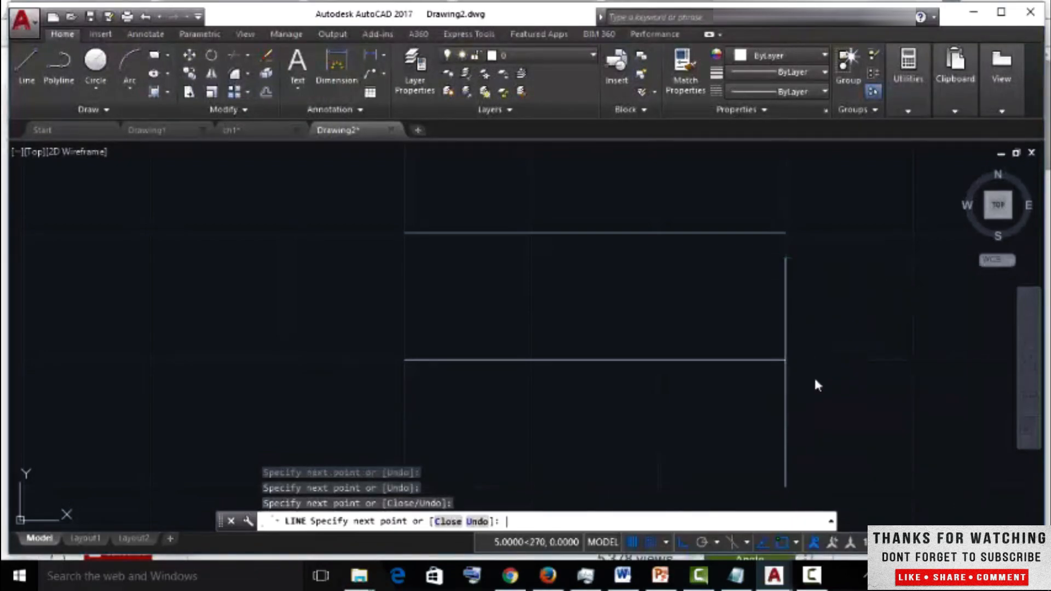
Turn object snap off and draw a circle of radius 3 centred at 12,20.
{"action": "left_click", "coordinate": [796, 544]}
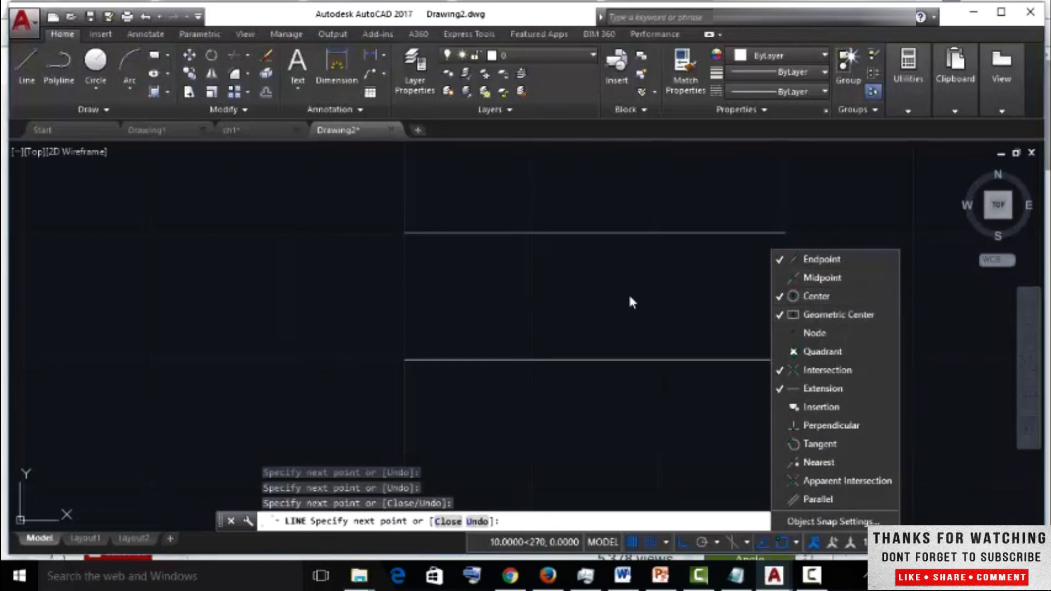
{"action": "left_click", "coordinate": [781, 544]}
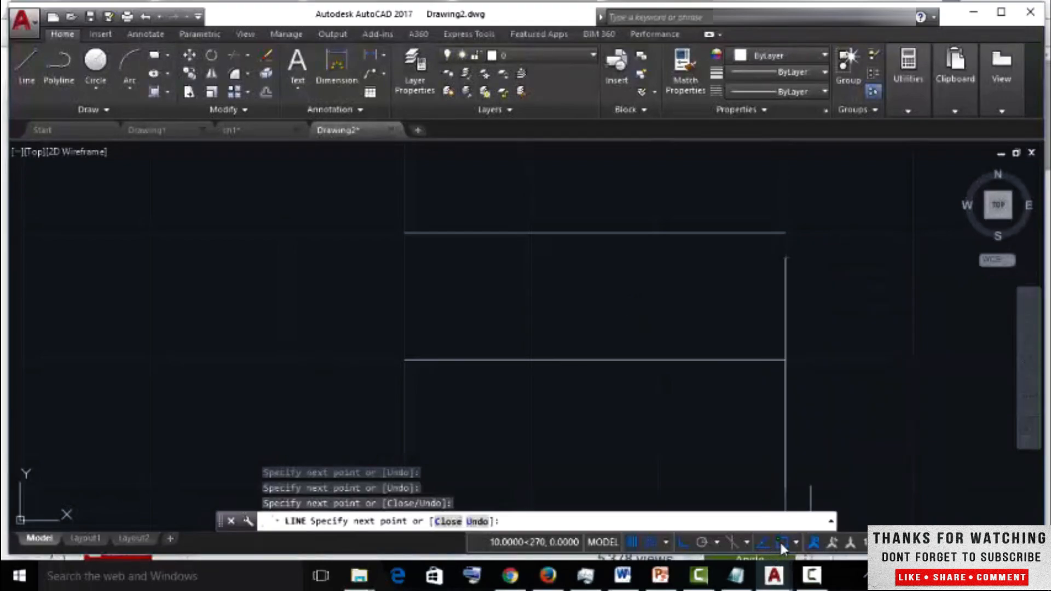
{"action": "left_click", "coordinate": [780, 540]}
{"action": "left_click", "coordinate": [95, 61]}
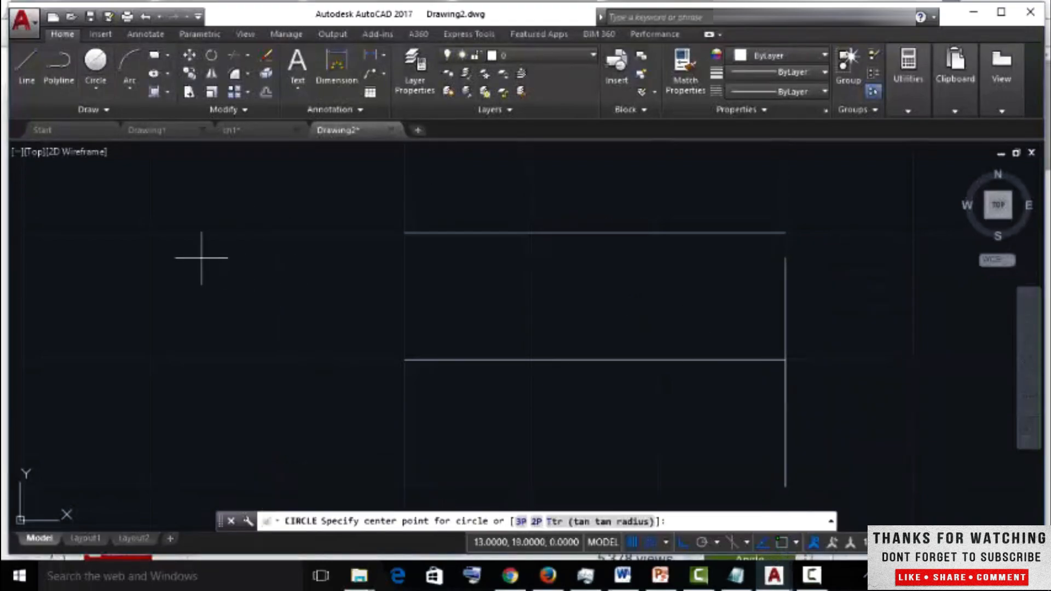
{"action": "left_click", "coordinate": [201, 233]}
{"action": "left_click", "coordinate": [269, 306]}
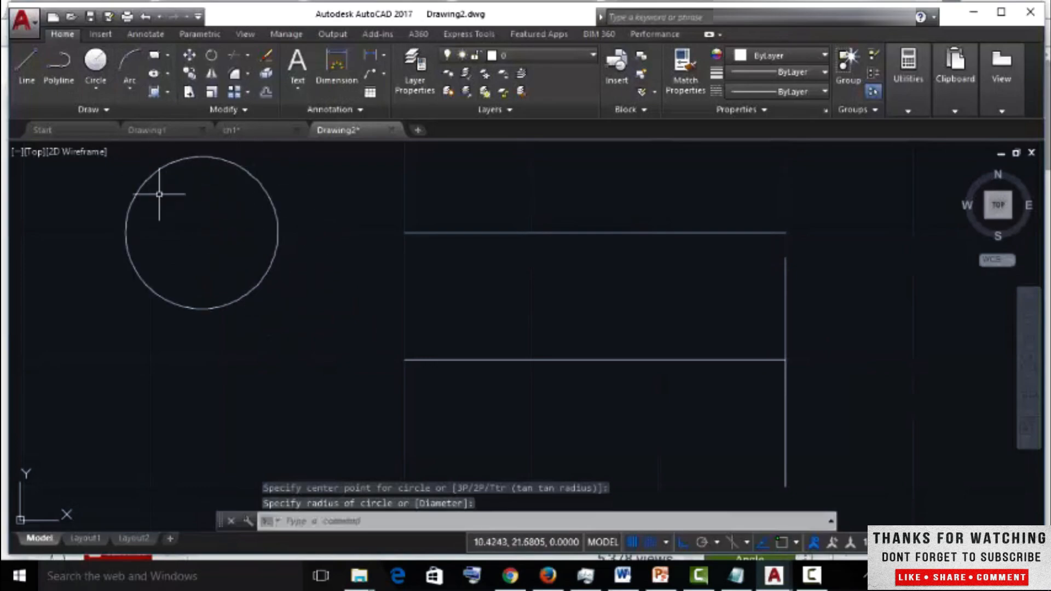
Turn object snap on and draw an 8-unit horizontal line from the circle's centre to the near end of the upper line.
{"action": "left_click", "coordinate": [23, 57]}
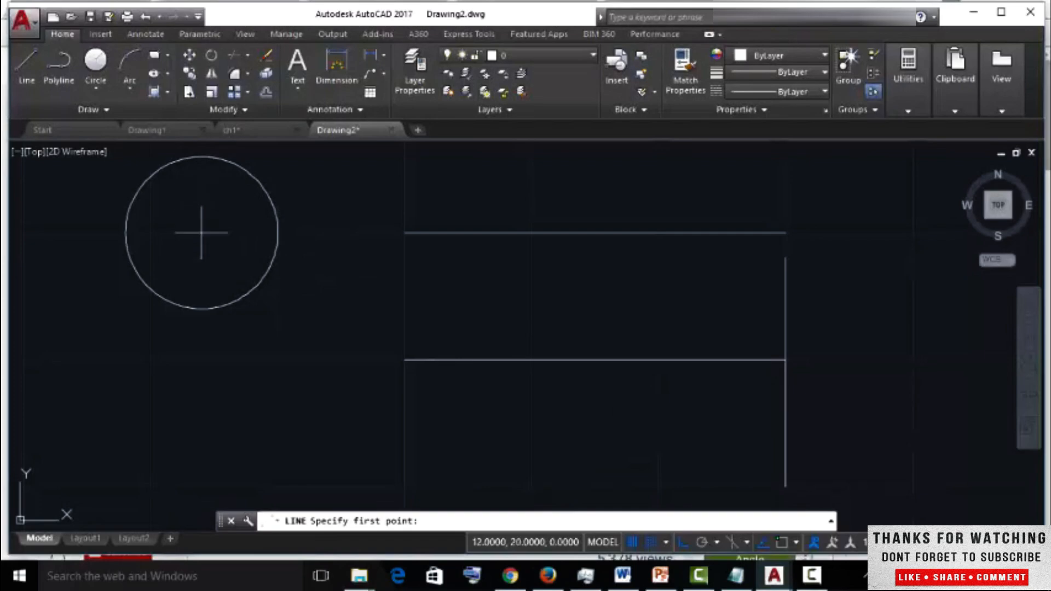
{"action": "left_click", "coordinate": [782, 542]}
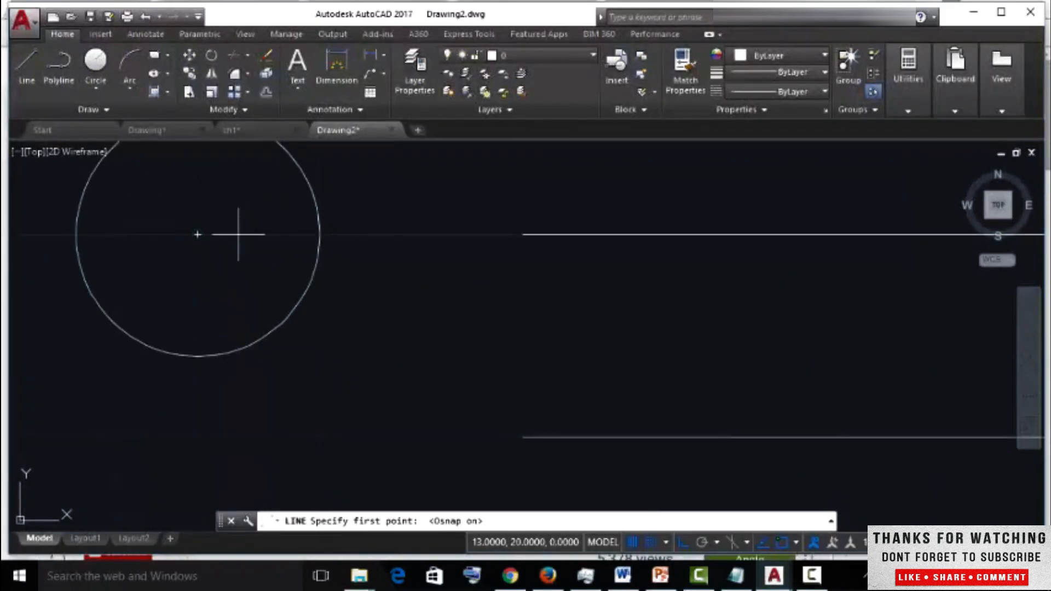
{"action": "scroll", "coordinate": [242, 236], "scroll_direction": "up", "scroll_amount": 8}
{"action": "scroll", "coordinate": [194, 244], "scroll_direction": "down", "scroll_amount": 8}
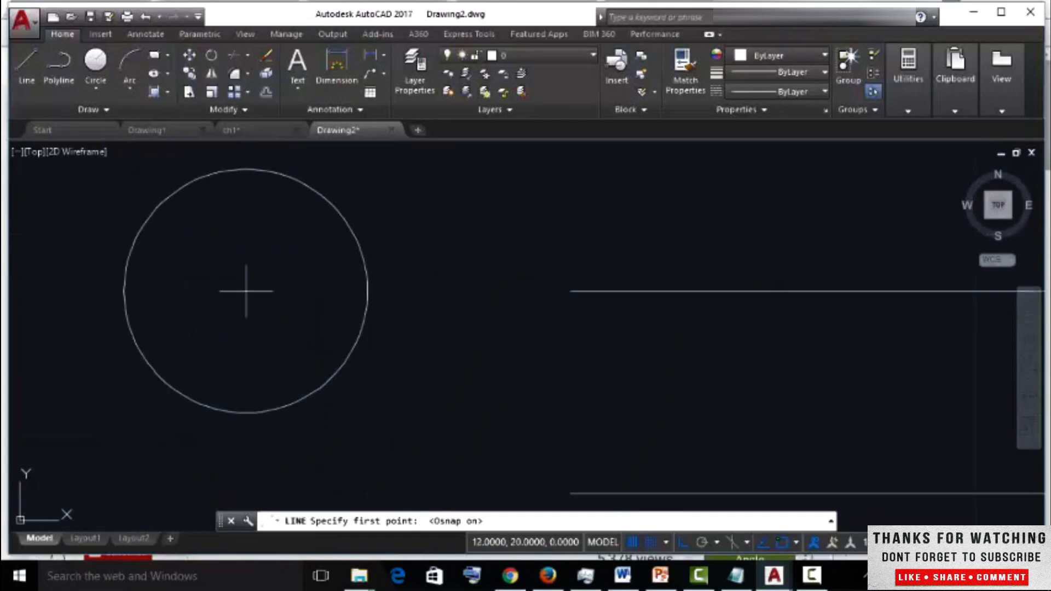
{"action": "left_click", "coordinate": [246, 291]}
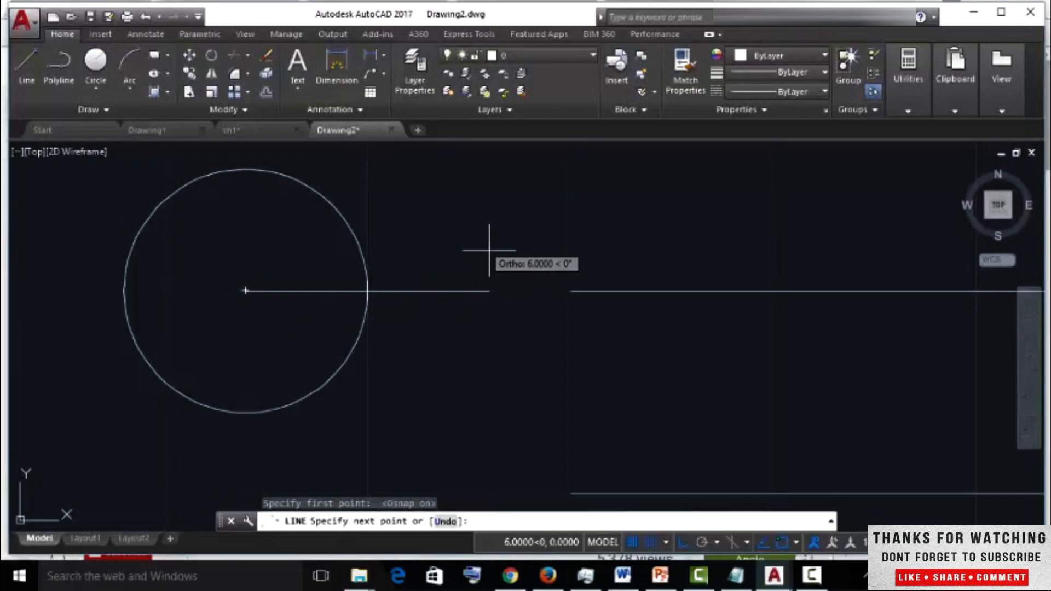
{"action": "left_click", "coordinate": [572, 250]}
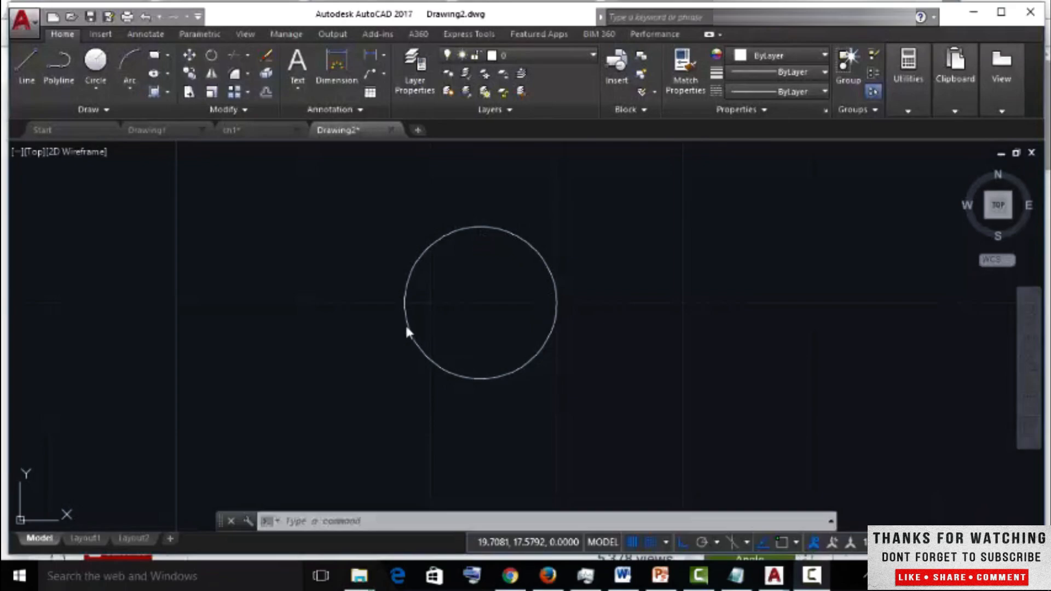
Draw a diamond joining the circle's four quadrant points with Ortho off, and undo it.
{"action": "left_click", "coordinate": [21, 66]}
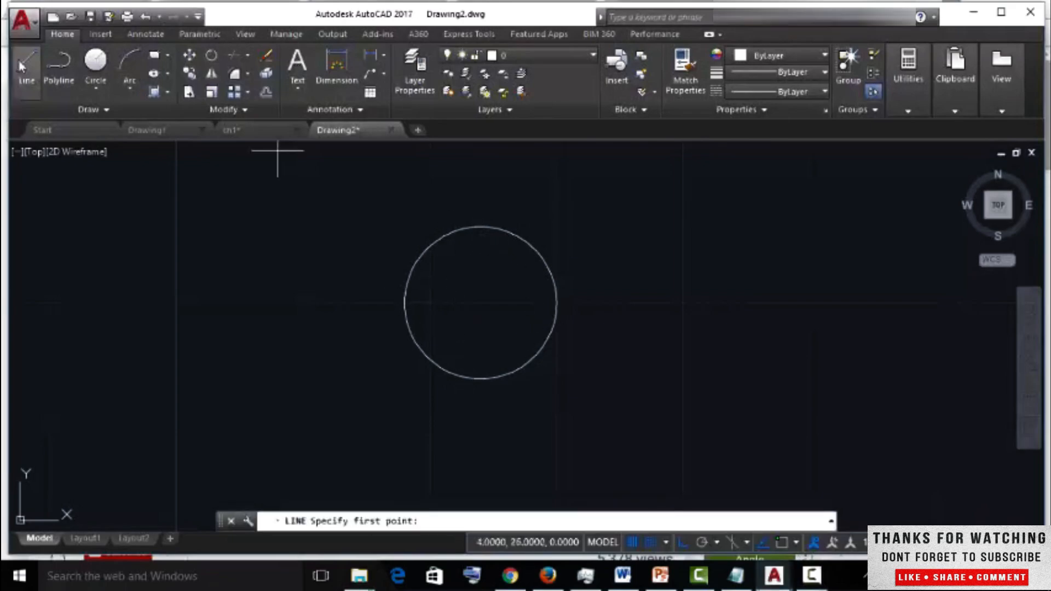
{"action": "left_click", "coordinate": [28, 61]}
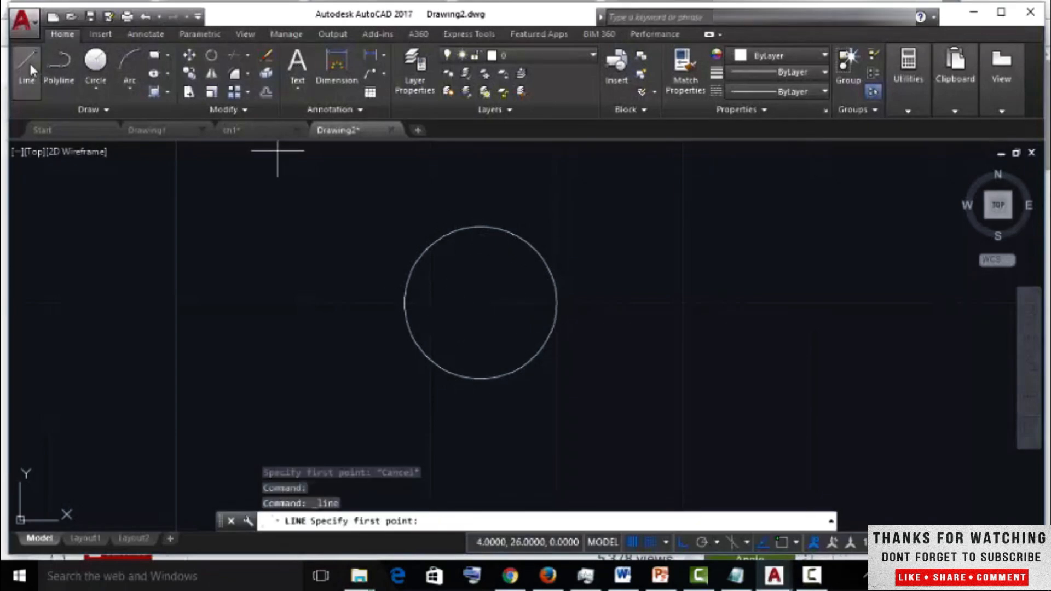
{"action": "left_click", "coordinate": [481, 226]}
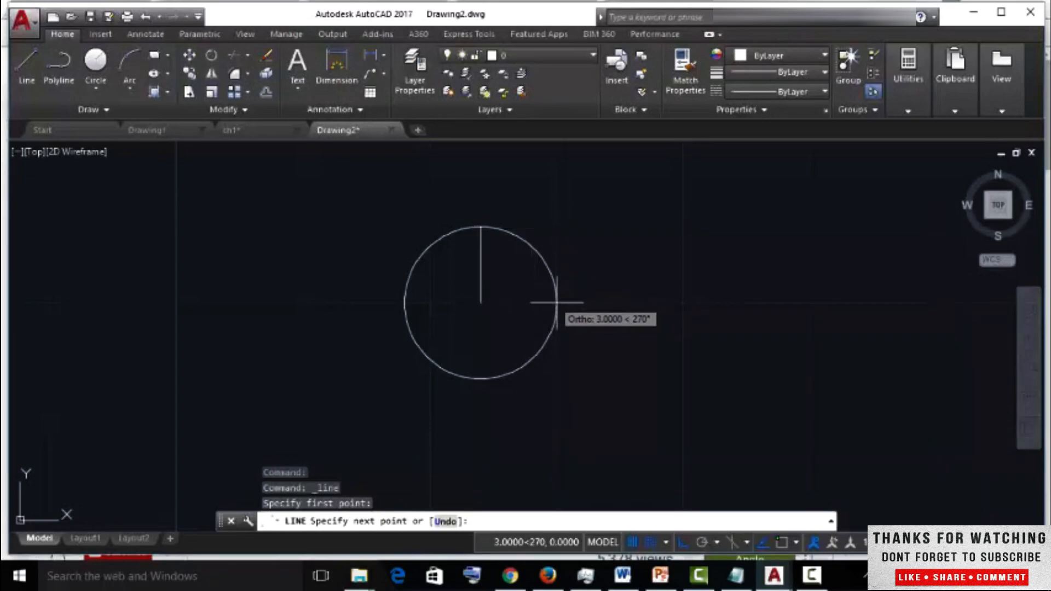
{"action": "key", "text": "F8"}
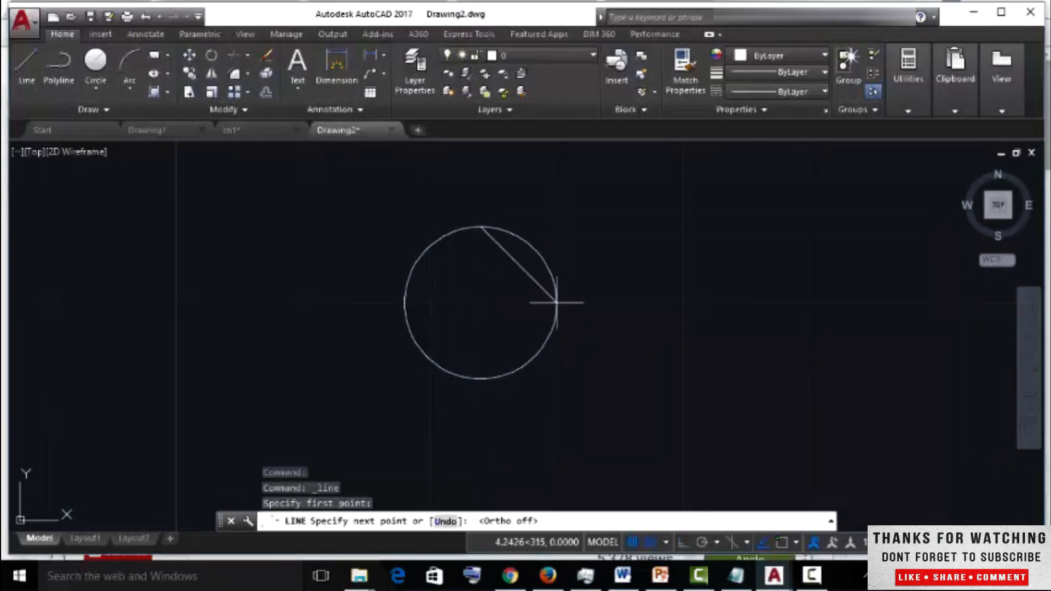
{"action": "left_click", "coordinate": [556, 302]}
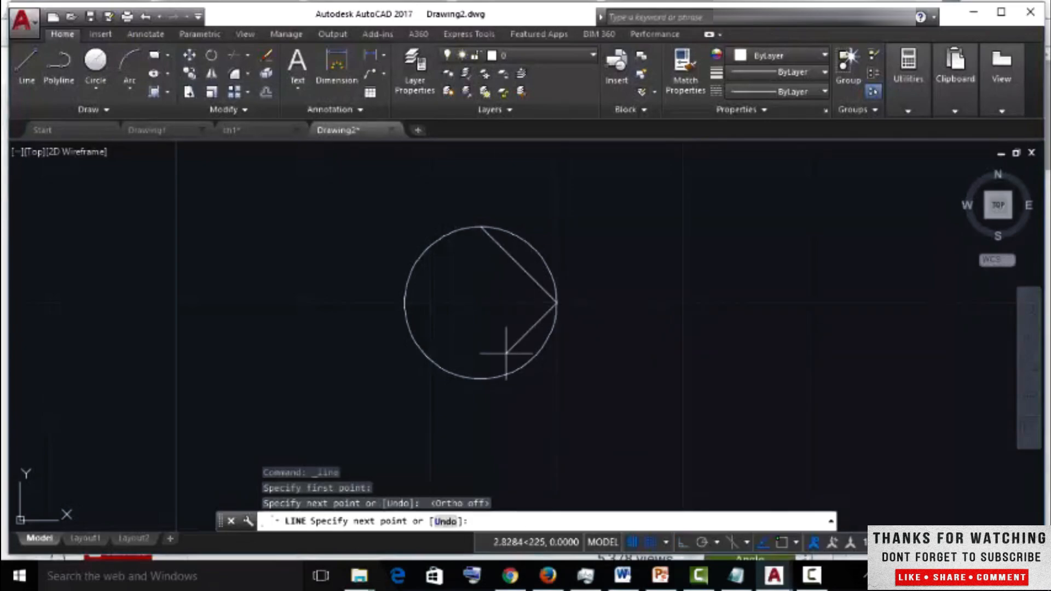
{"action": "left_click", "coordinate": [480, 378]}
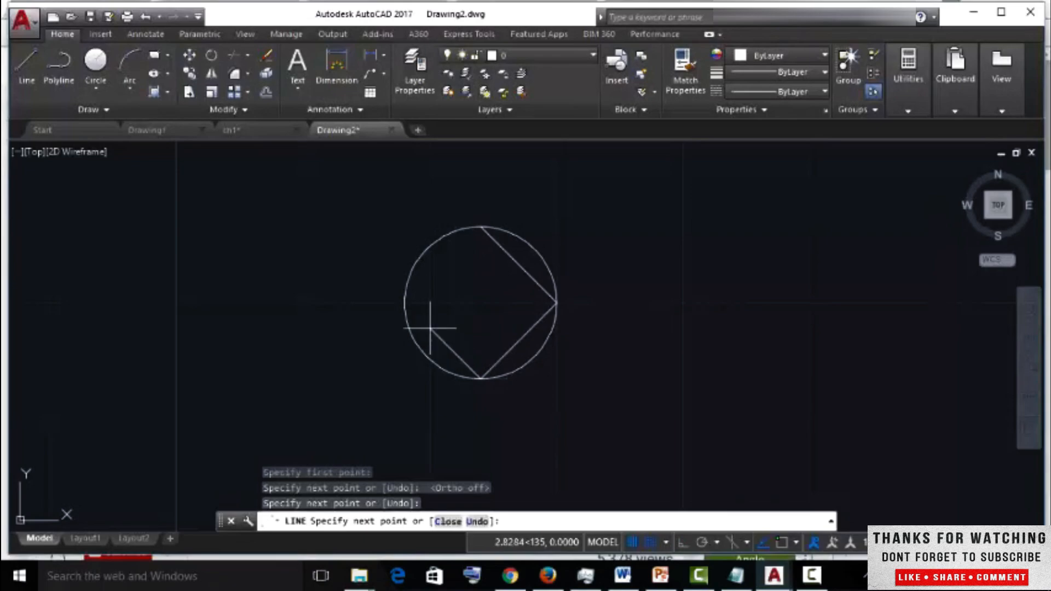
{"action": "left_click", "coordinate": [406, 303]}
{"action": "left_click", "coordinate": [481, 226]}
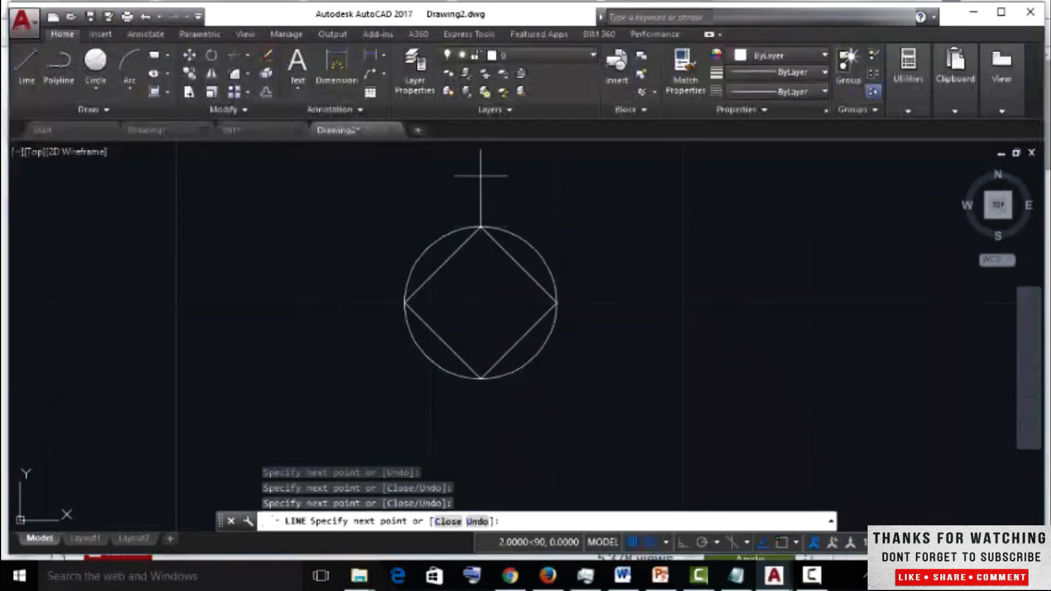
{"action": "key", "text": "Return"}
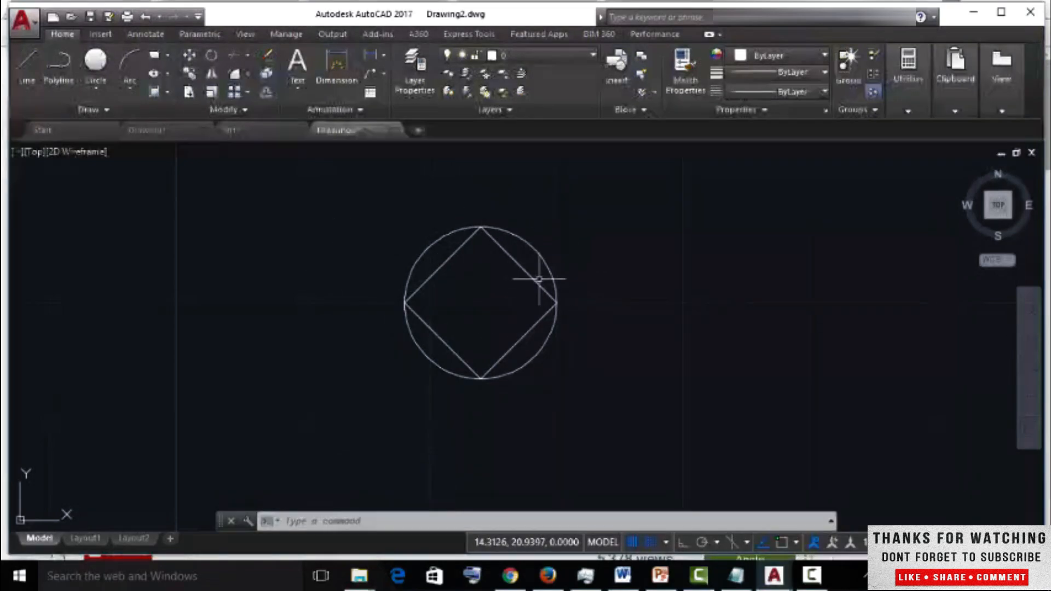
{"action": "key", "text": "ctrl+z"}
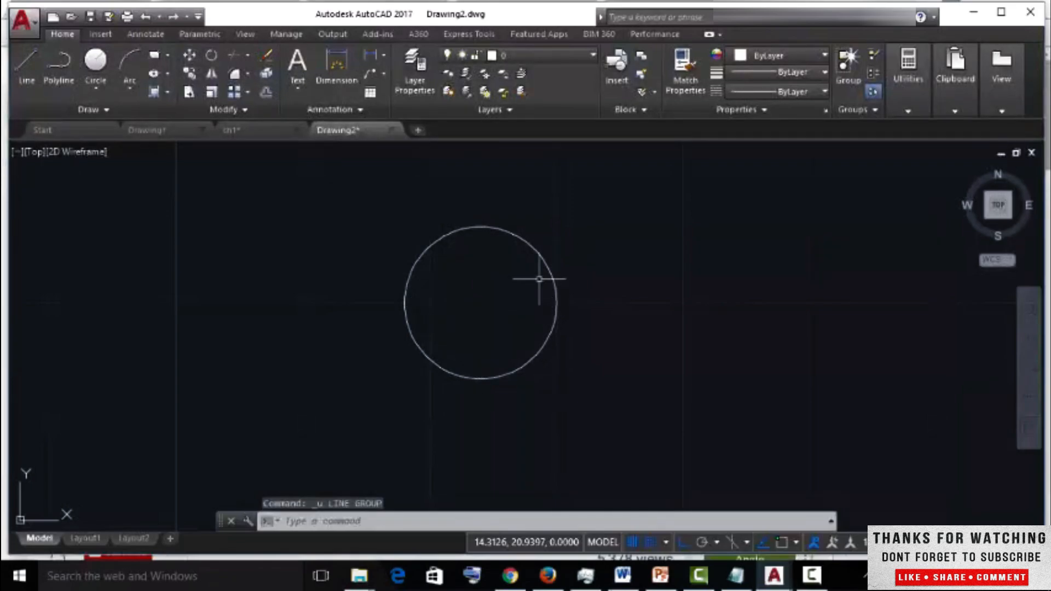
Enable the Quadrant snap mode and turn object snap on for a new line.
{"action": "left_click", "coordinate": [797, 543]}
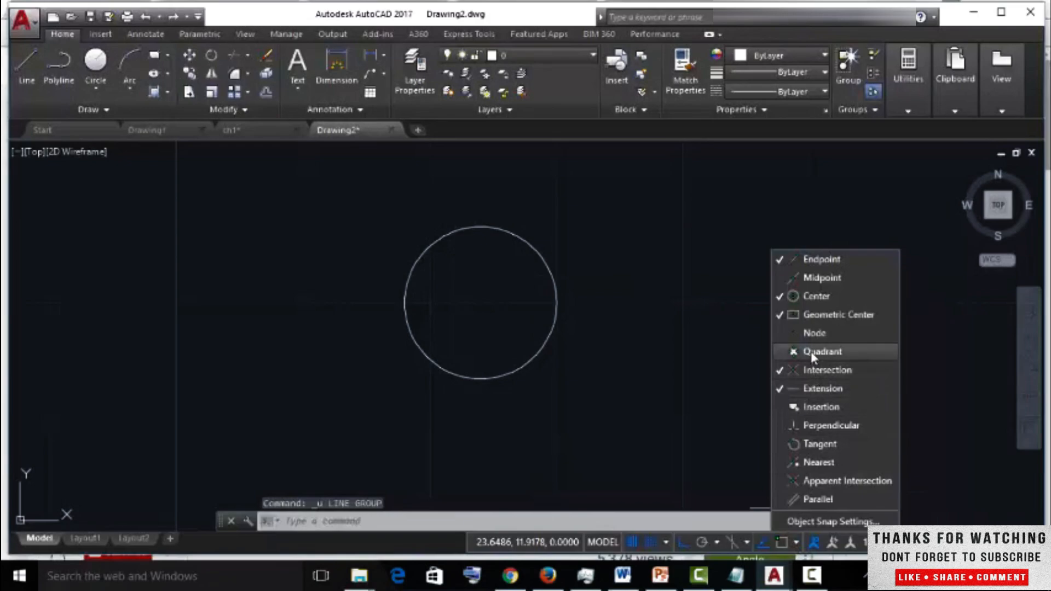
{"action": "left_click", "coordinate": [28, 57]}
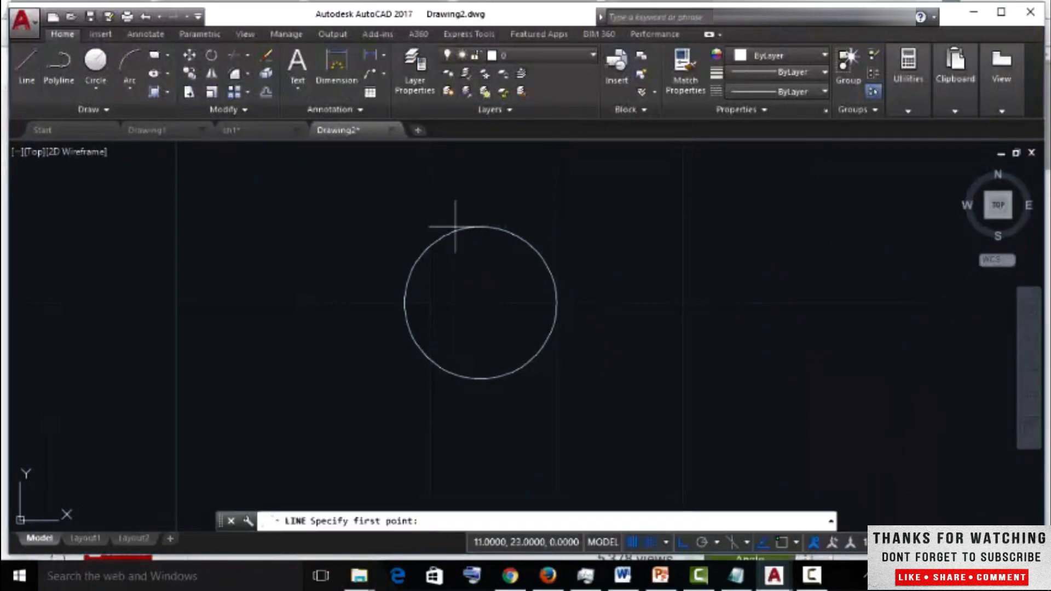
{"action": "left_click", "coordinate": [782, 543]}
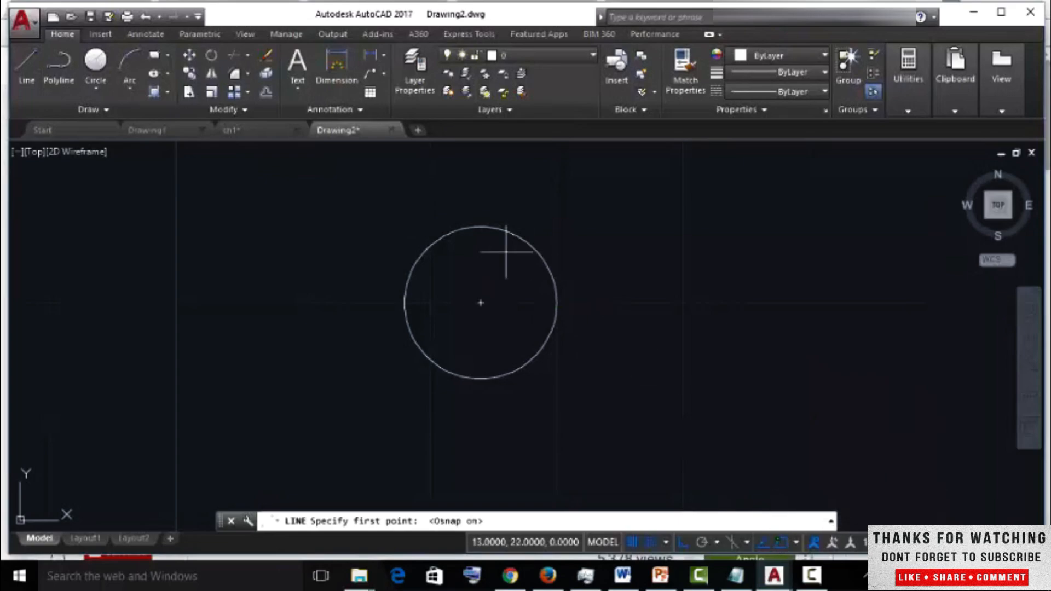
With Ortho off, draw a closed diamond joining the circle's four quadrant points, starting at the top quadrant.
{"action": "left_click", "coordinate": [480, 226]}
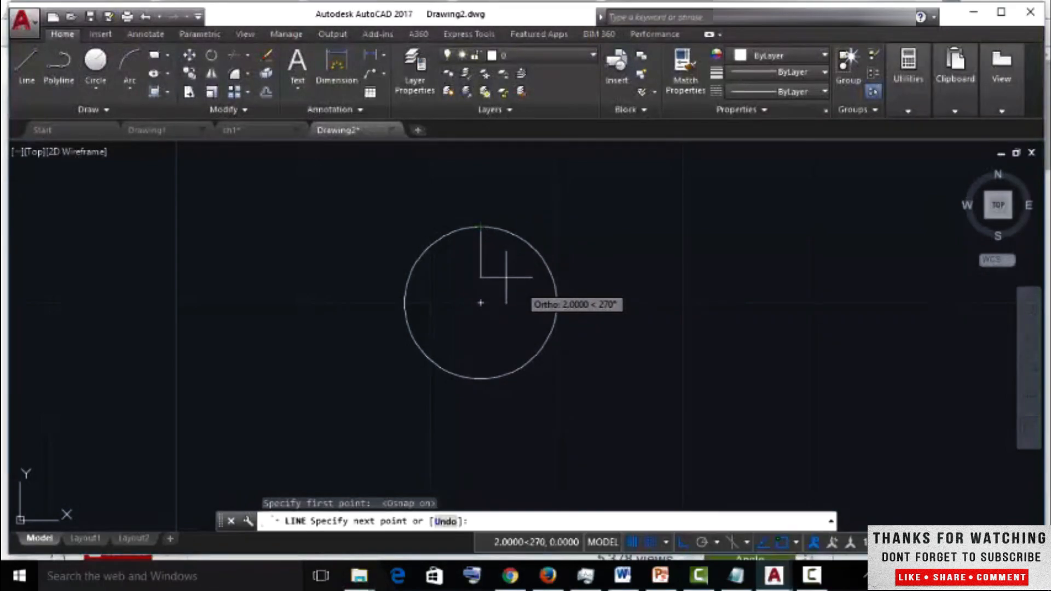
{"action": "key", "text": "F8"}
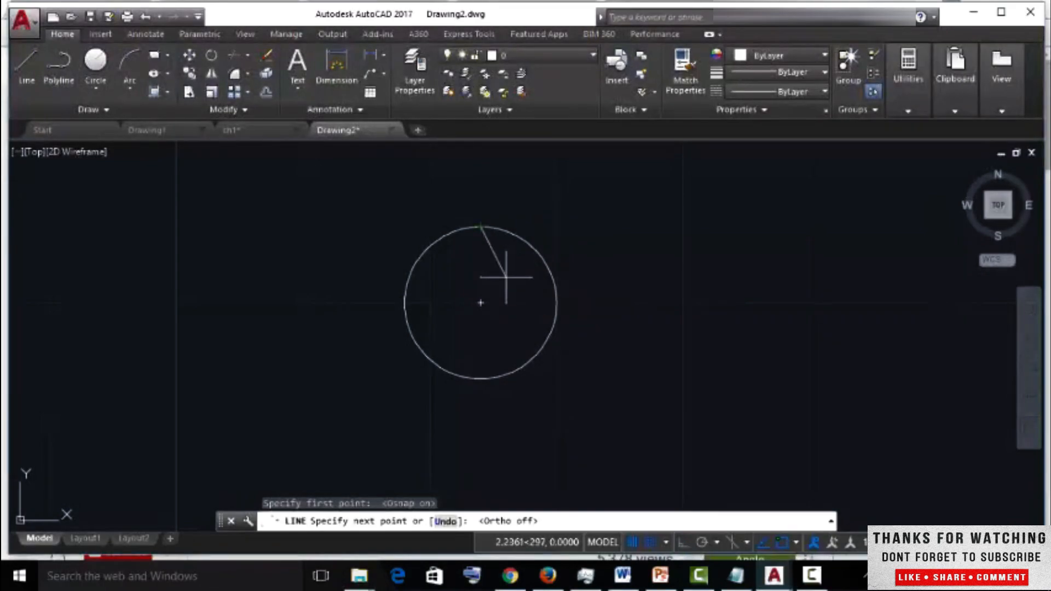
{"action": "left_click", "coordinate": [556, 303]}
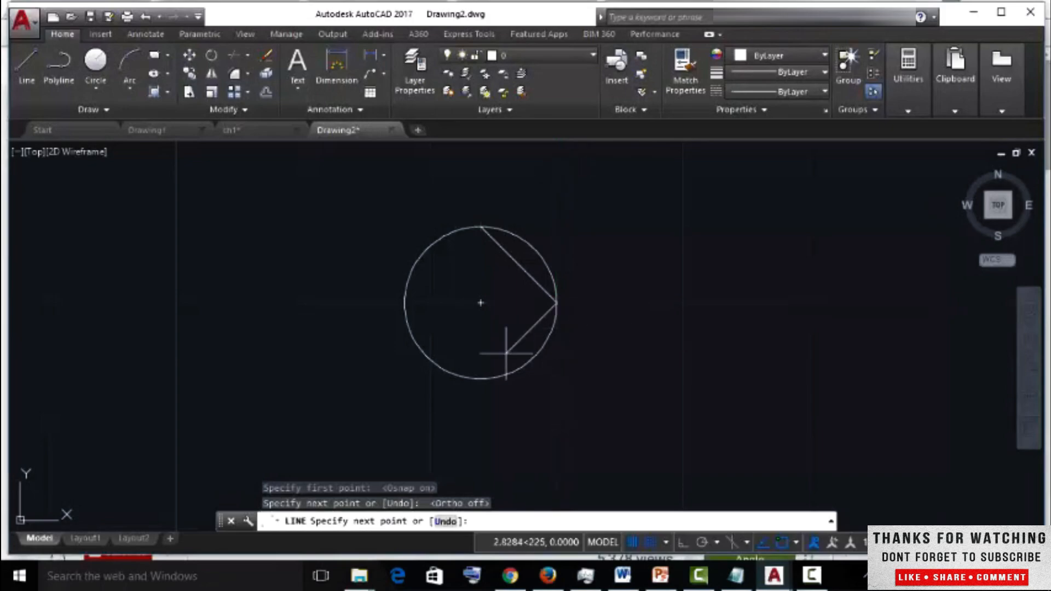
{"action": "left_click", "coordinate": [480, 379]}
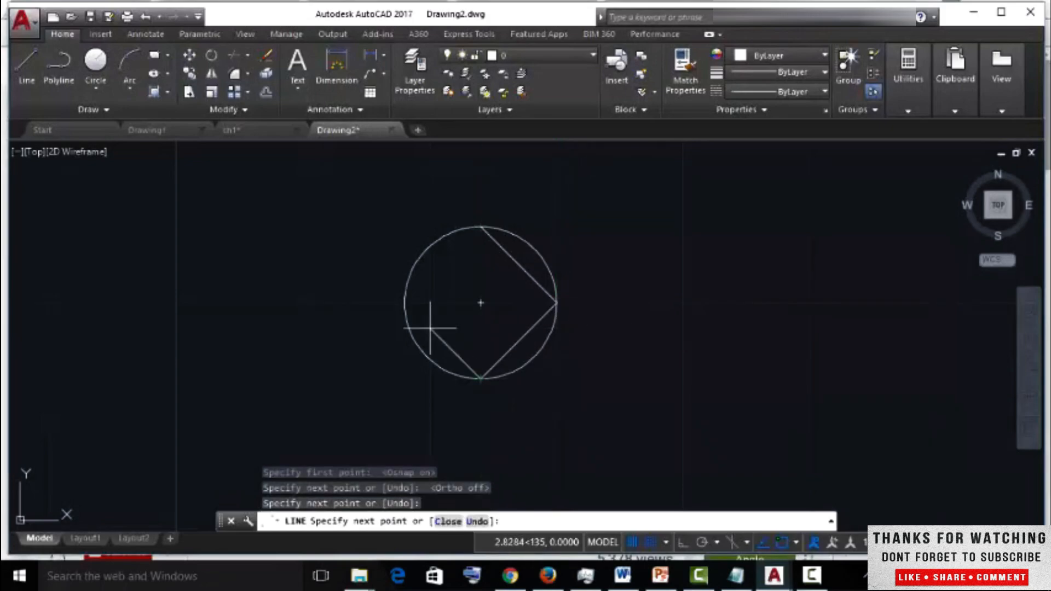
{"action": "left_click", "coordinate": [404, 303]}
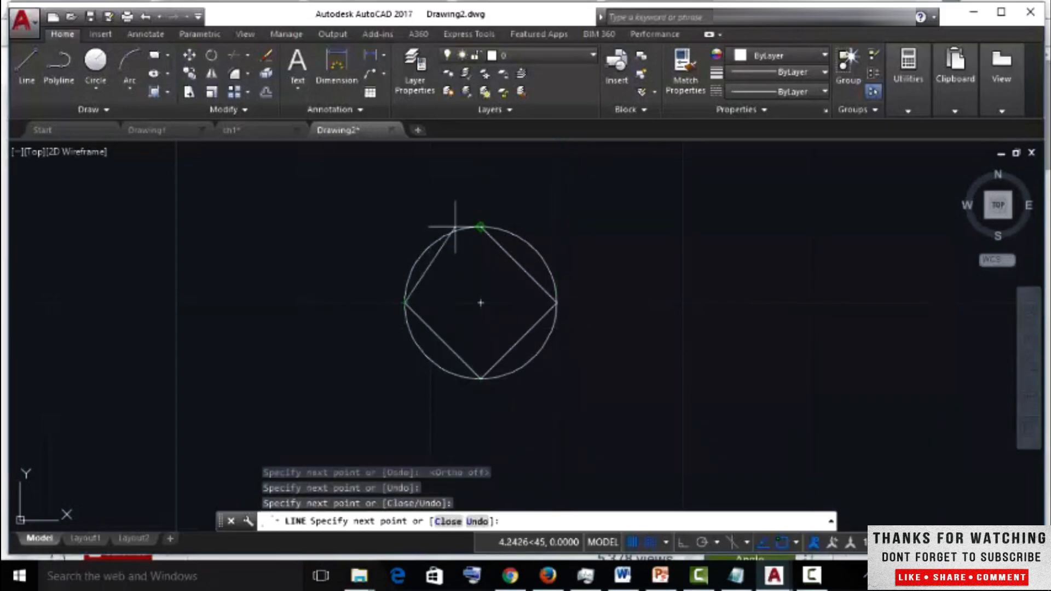
{"action": "left_click", "coordinate": [481, 226]}
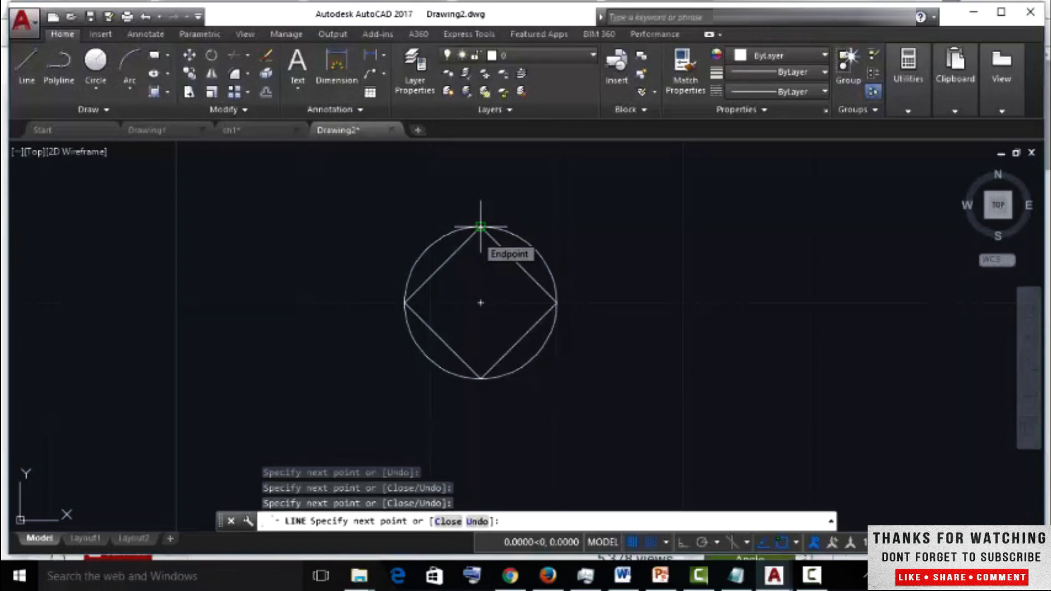
{"action": "key", "text": "Return"}
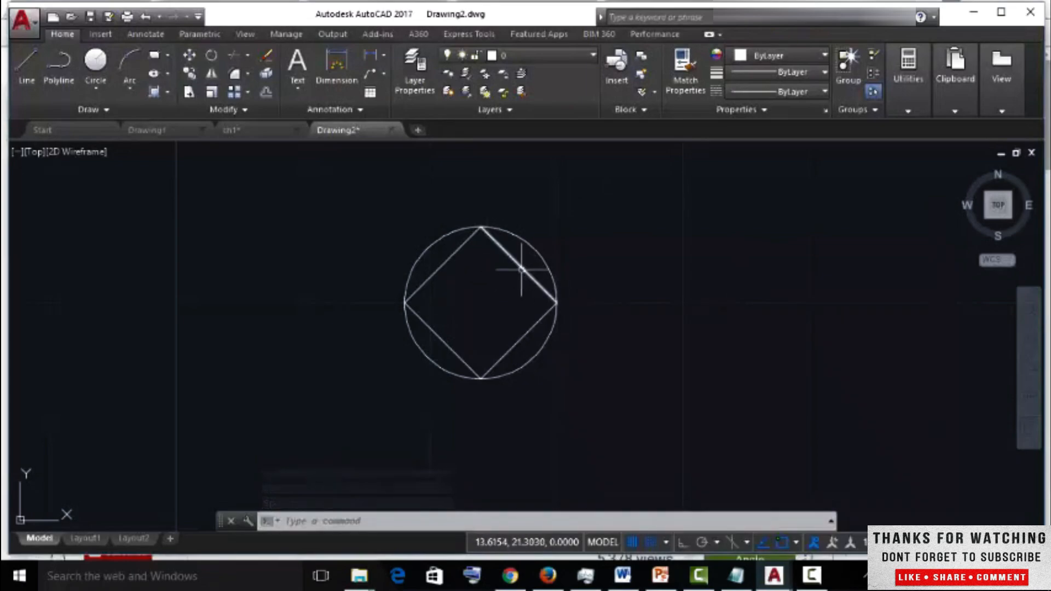
Enable the Midpoint snap mode and start a new line beside the diamond's upper-right side.
{"action": "left_click", "coordinate": [796, 543]}
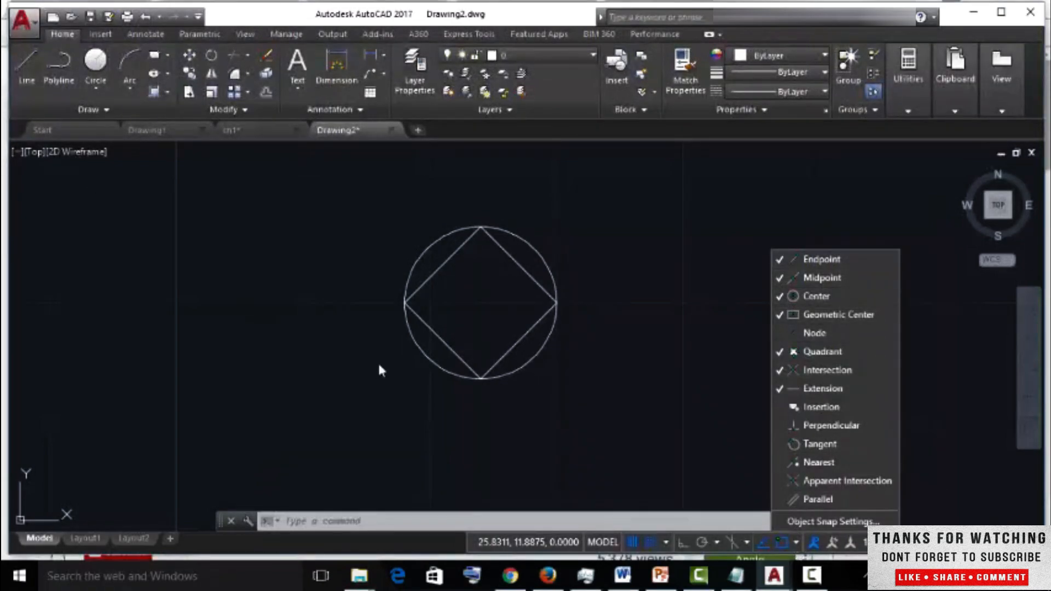
{"action": "left_click", "coordinate": [797, 544]}
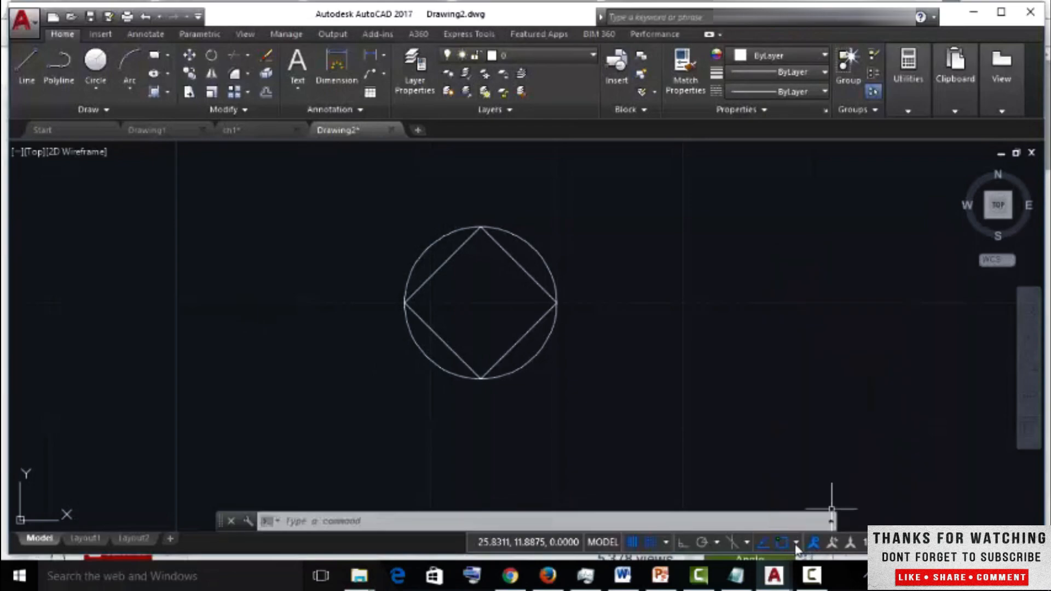
{"action": "left_click", "coordinate": [28, 70]}
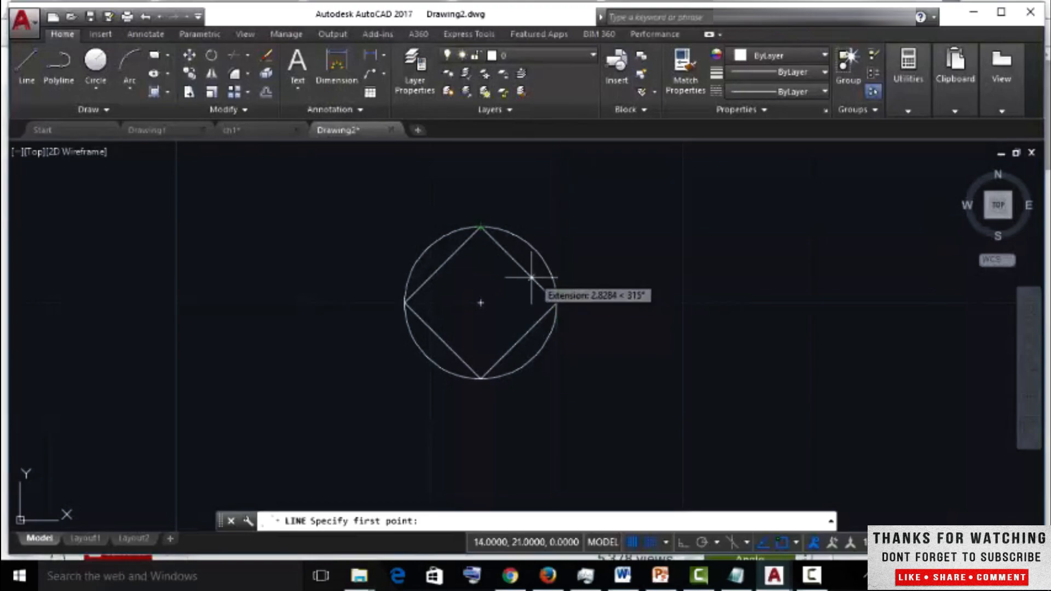
{"action": "scroll", "coordinate": [513, 260], "scroll_direction": "up", "scroll_amount": 6}
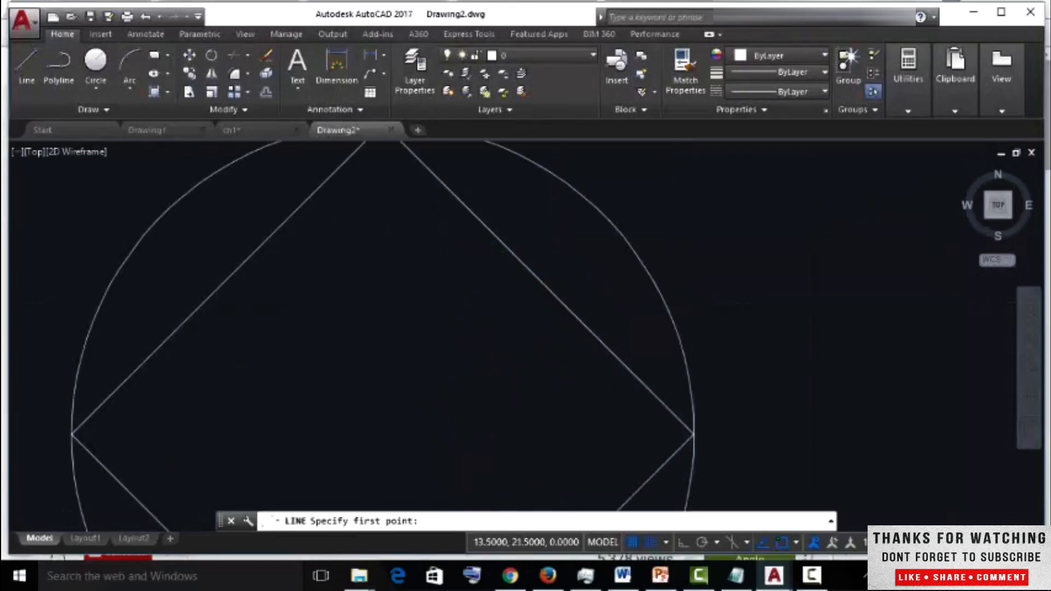
{"action": "scroll", "coordinate": [539, 281], "scroll_direction": "down", "scroll_amount": 2}
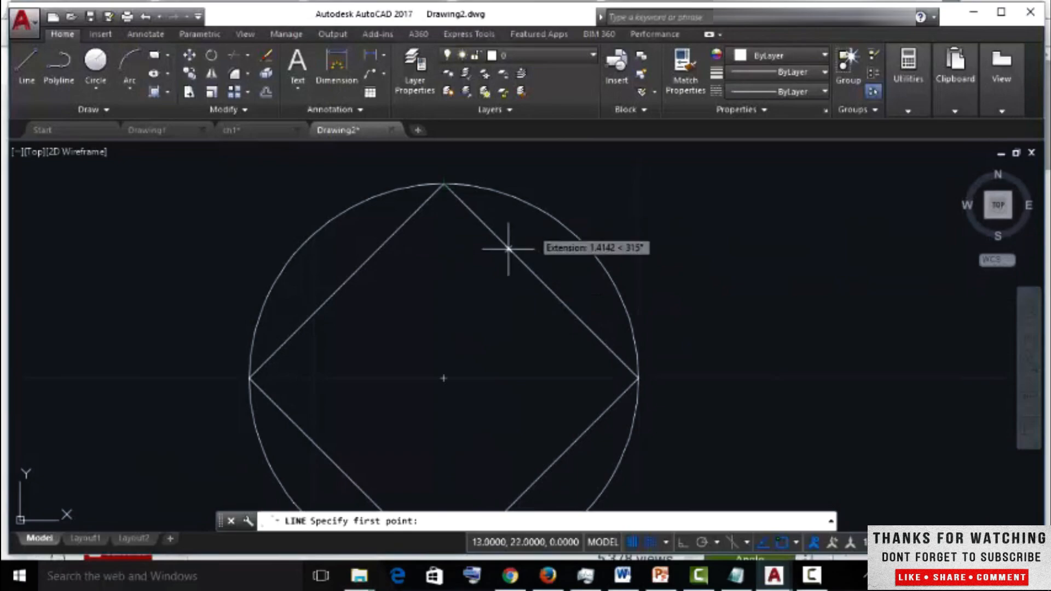
Toggle object snap off and back on twice while the line's first point is pending.
{"action": "left_click", "coordinate": [782, 542]}
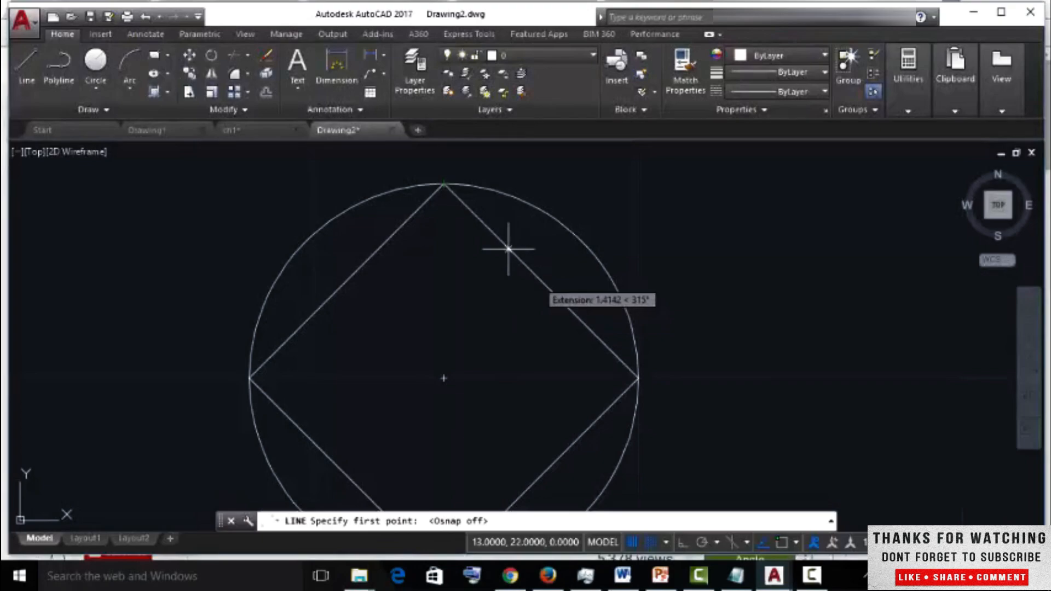
{"action": "left_click", "coordinate": [781, 539]}
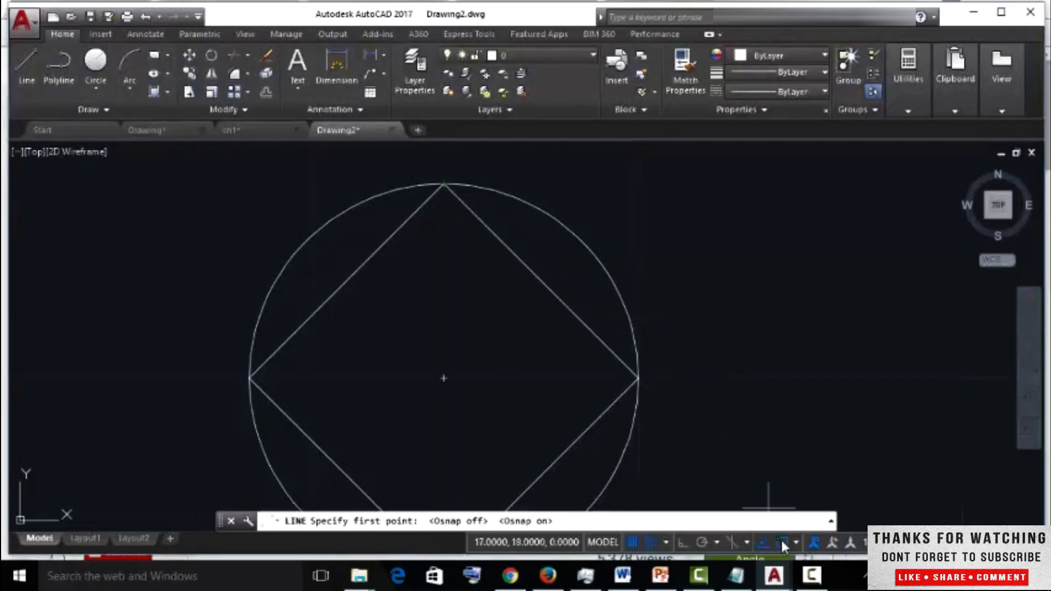
{"action": "left_click", "coordinate": [780, 539]}
{"action": "left_click", "coordinate": [781, 539]}
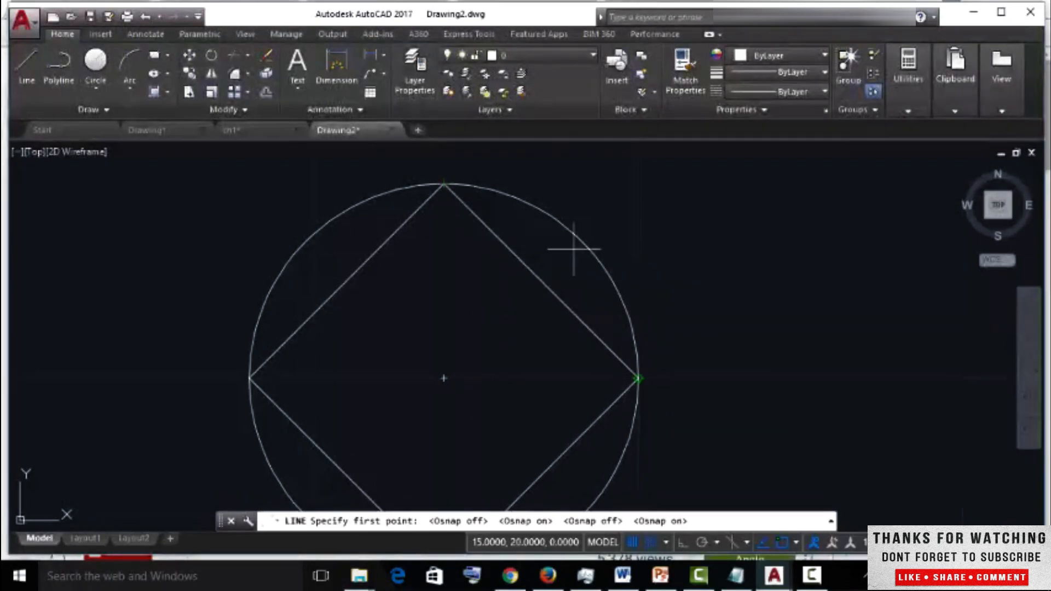
Draw a line from the midpoint of the diamond's upper-right side outward at 45°, ending outside the circle.
{"action": "scroll", "coordinate": [564, 257], "scroll_direction": "up", "scroll_amount": 2}
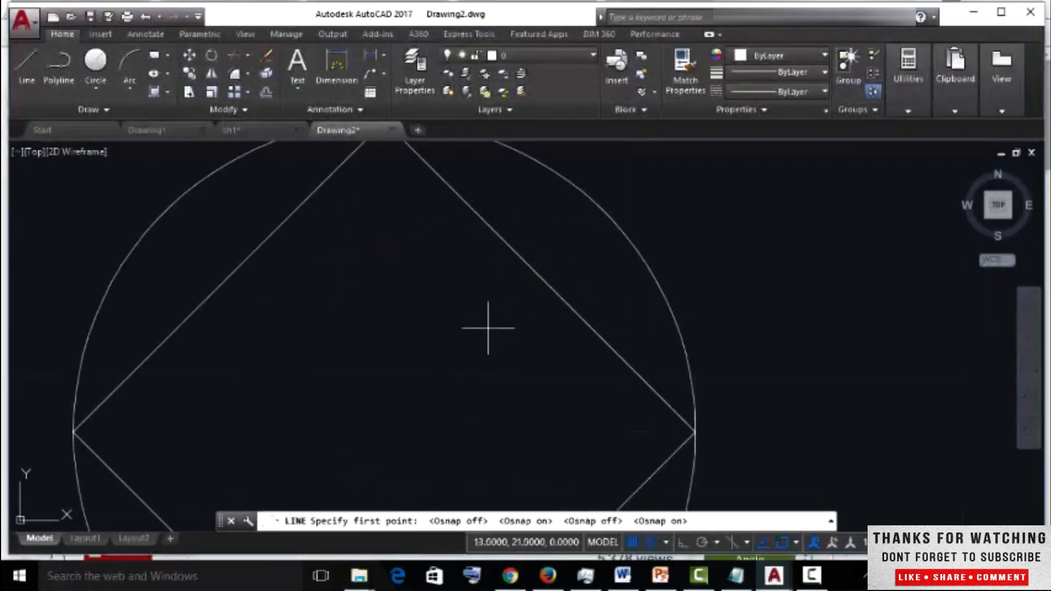
{"action": "left_click", "coordinate": [540, 277]}
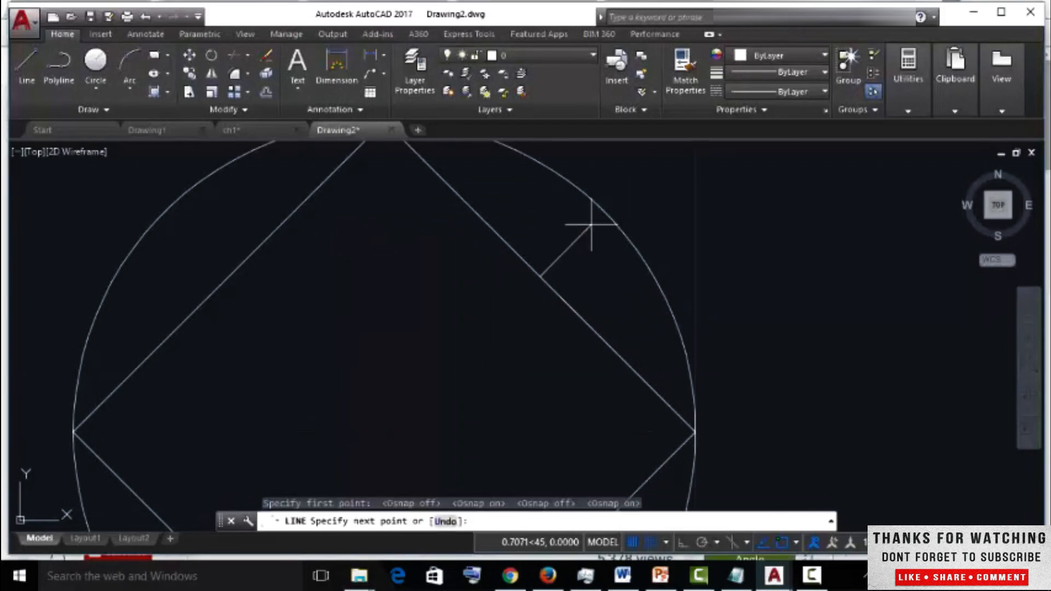
{"action": "left_click", "coordinate": [673, 144]}
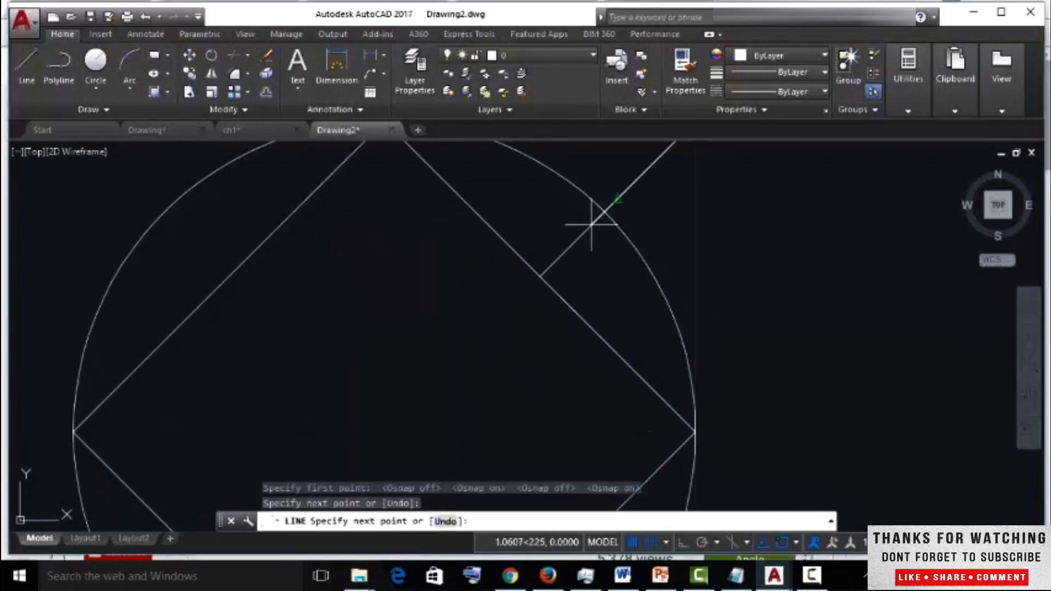
{"action": "scroll", "coordinate": [599, 219], "scroll_direction": "down", "scroll_amount": 4}
{"action": "key", "text": "Return"}
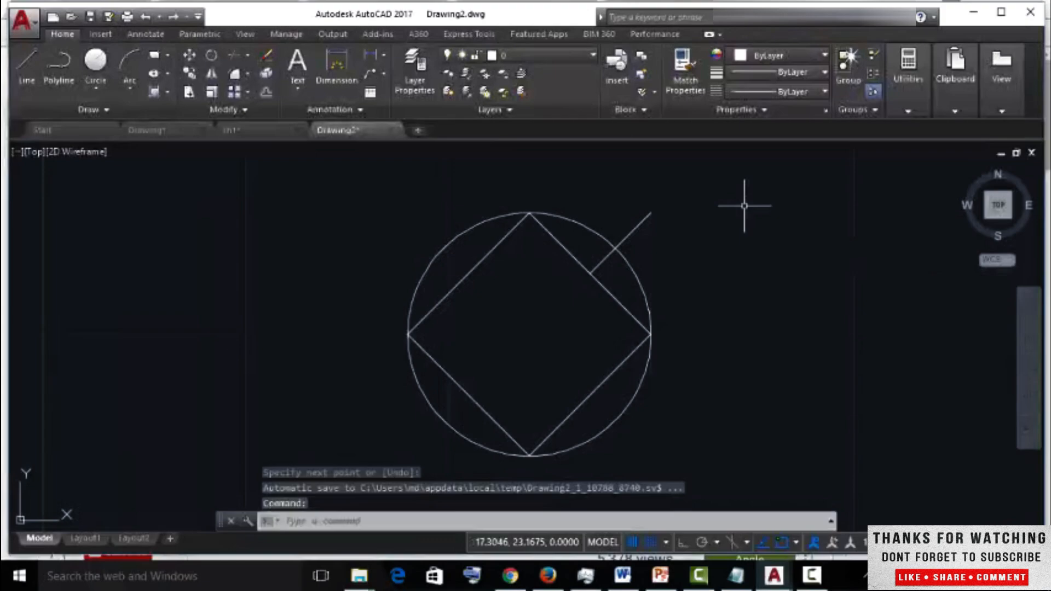
Review the available object snap modes, including the Select All and Clear All options in the Drafting Settings.
{"action": "left_click", "coordinate": [797, 543]}
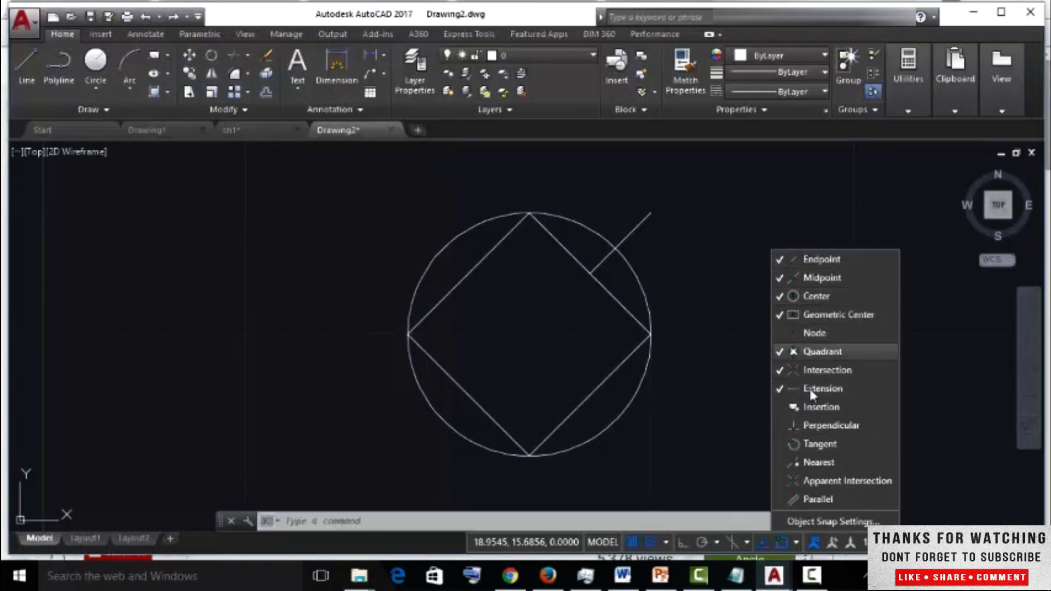
{"action": "left_click", "coordinate": [798, 445]}
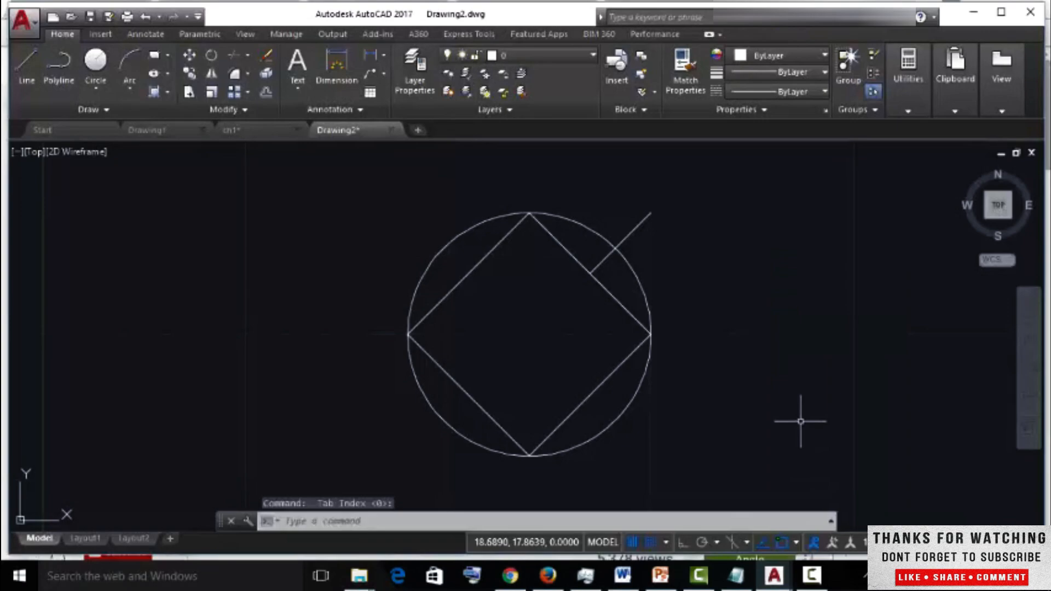
{"action": "left_click", "coordinate": [797, 542]}
{"action": "left_click", "coordinate": [830, 522]}
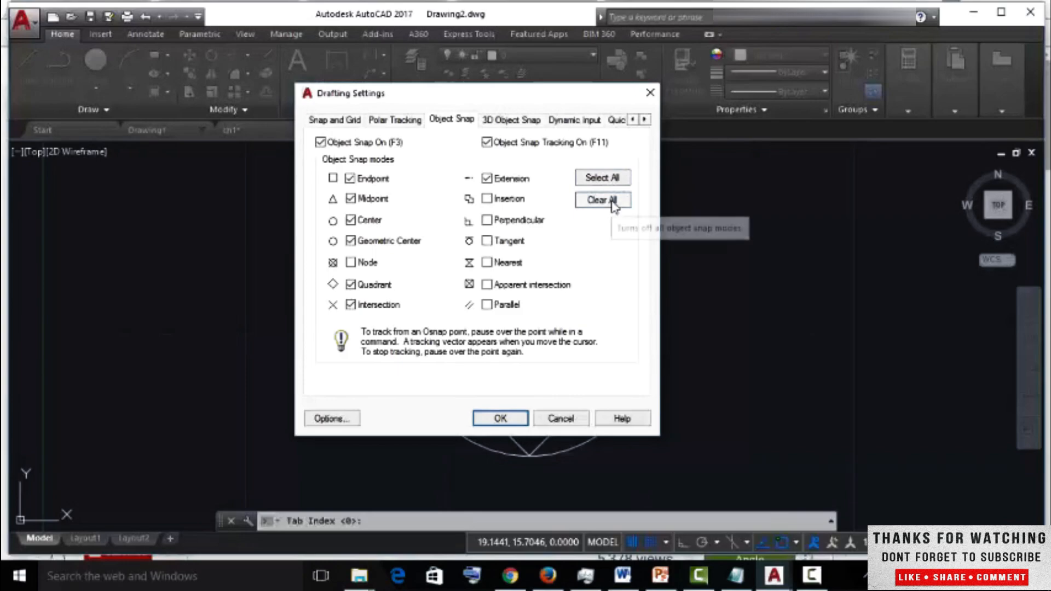
{"action": "left_click", "coordinate": [500, 420]}
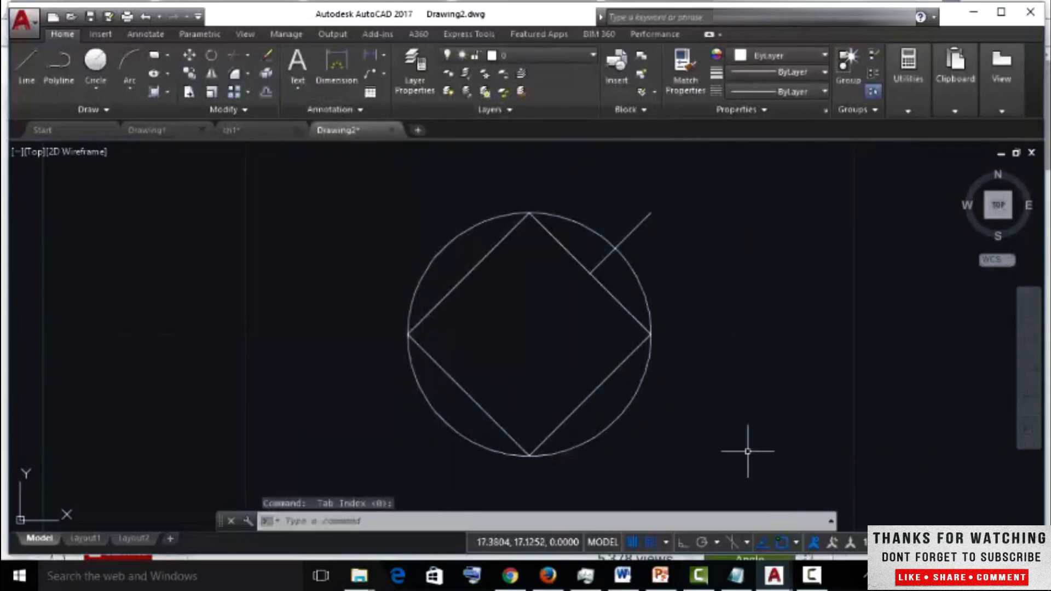